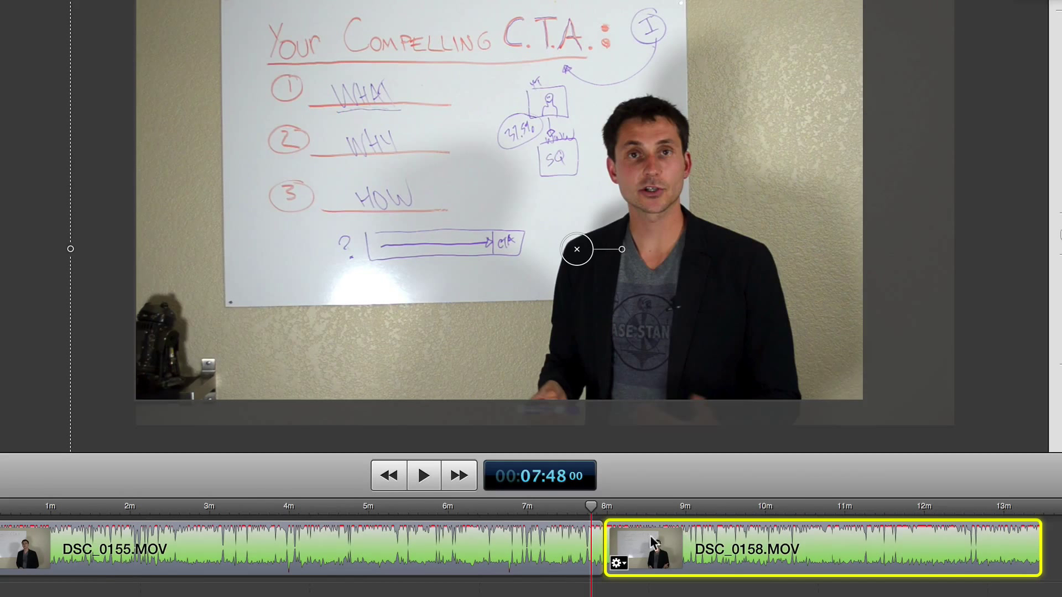
- Add an ending transition to the end of clip DSC_0155.MOV, just before DSC_0158.MOV
{"action": "left_click", "coordinate": [578, 553]}
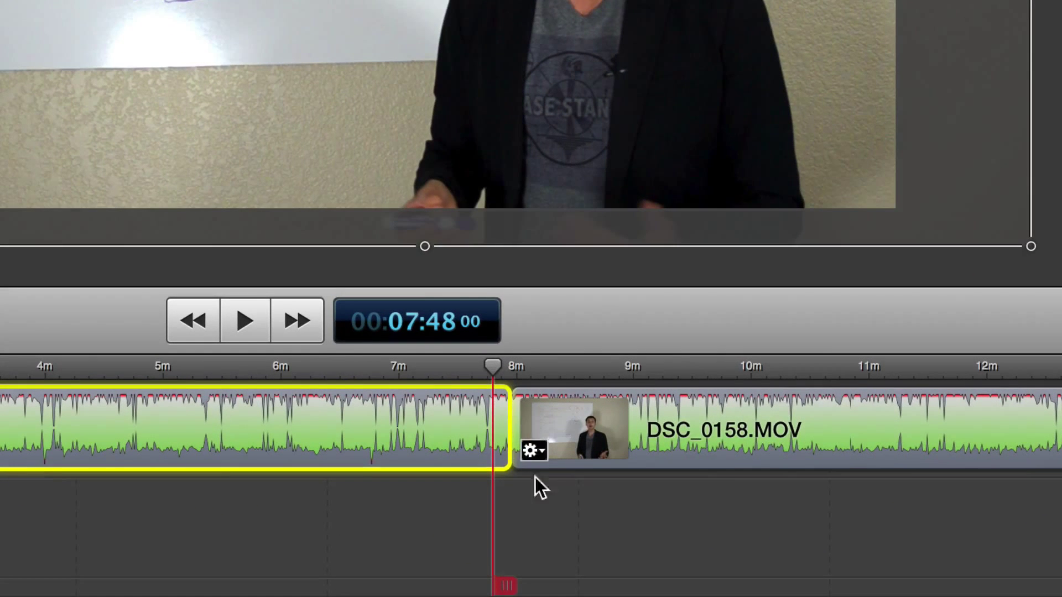
{"action": "left_click", "coordinate": [619, 585]}
{"action": "left_click", "coordinate": [446, 410]}
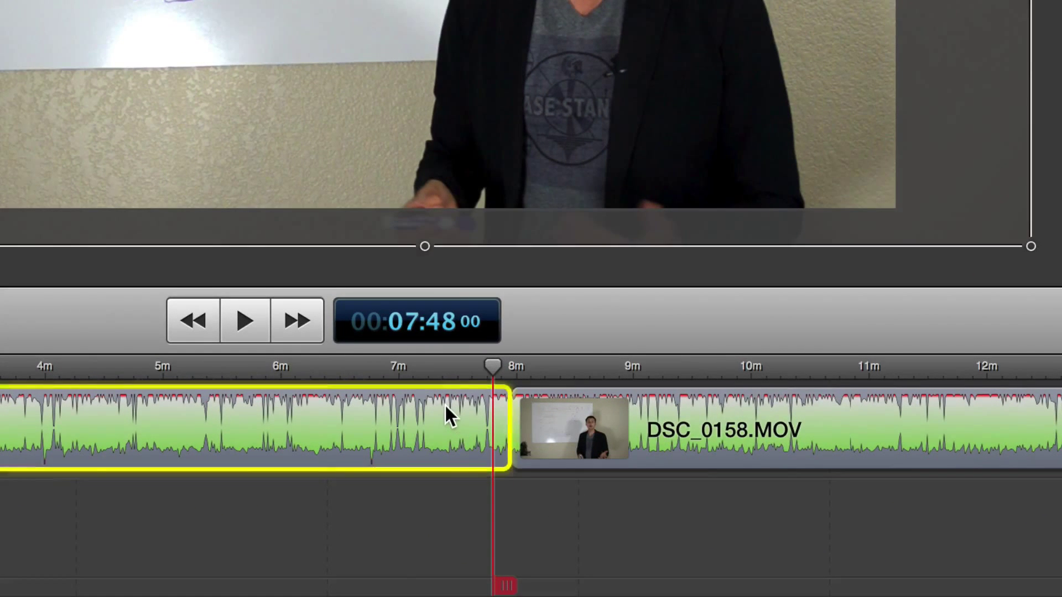
{"action": "right_click", "coordinate": [487, 417]}
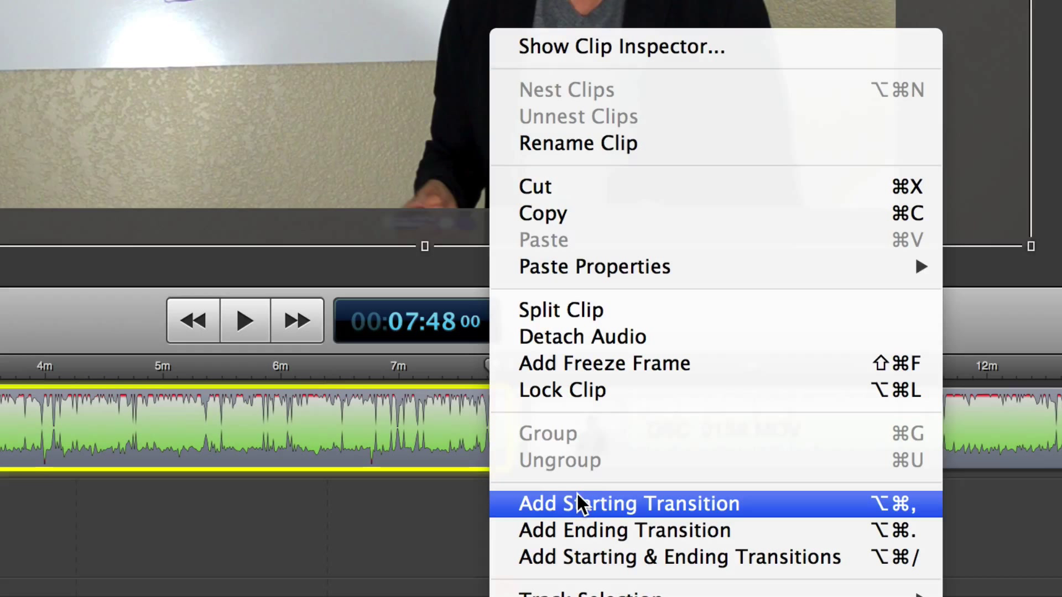
{"action": "left_click", "coordinate": [577, 523]}
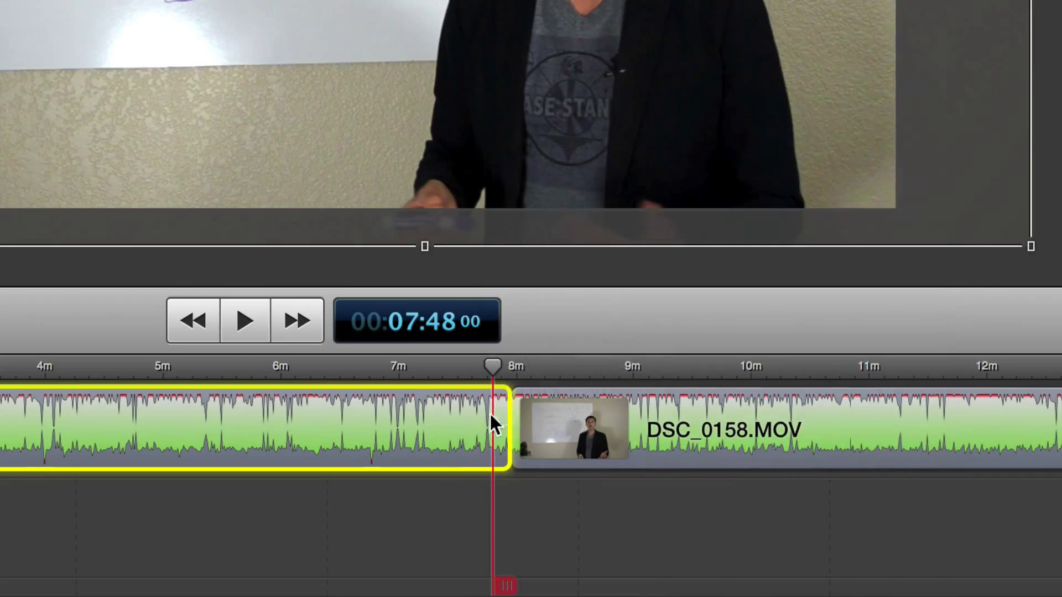
{"action": "right_click", "coordinate": [467, 430]}
{"action": "left_click", "coordinate": [588, 528]}
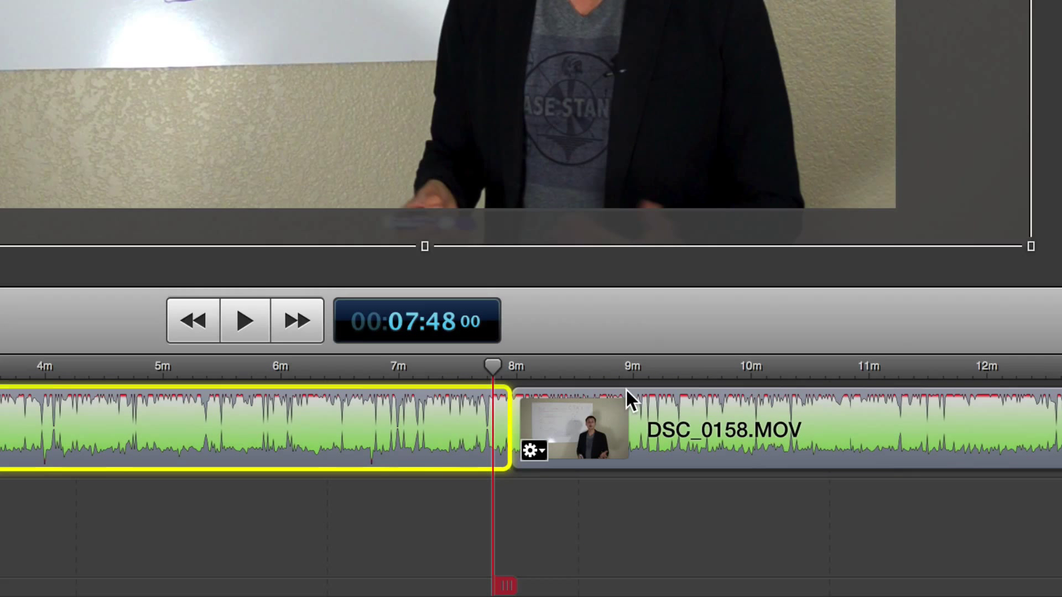
- Zoom the timeline in and inspect the ending transition: a 1.0 sec Cross Dissolve
{"action": "left_click", "coordinate": [625, 433]}
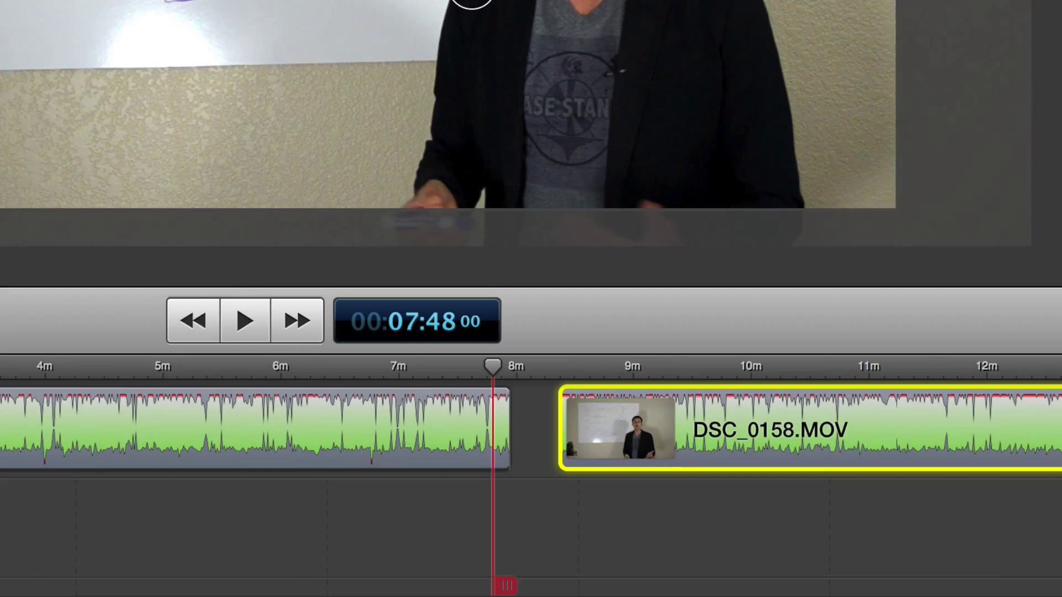
{"action": "scroll", "coordinate": [531, 429], "scroll_direction": "up", "scroll_amount": 5}
{"action": "scroll", "coordinate": [456, 436], "scroll_direction": "right", "scroll_amount": 10}
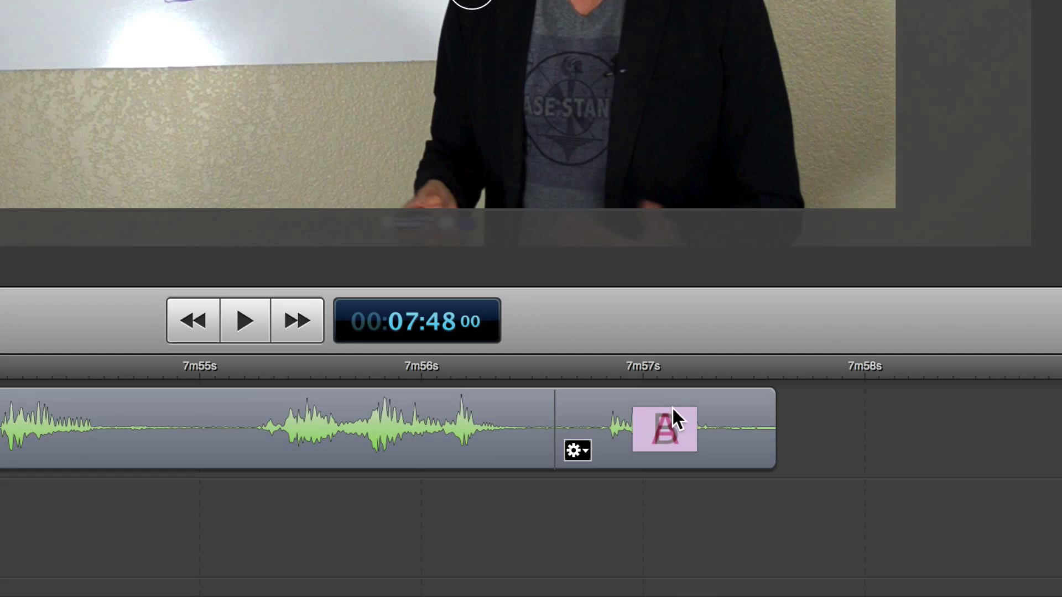
{"action": "left_click", "coordinate": [583, 447]}
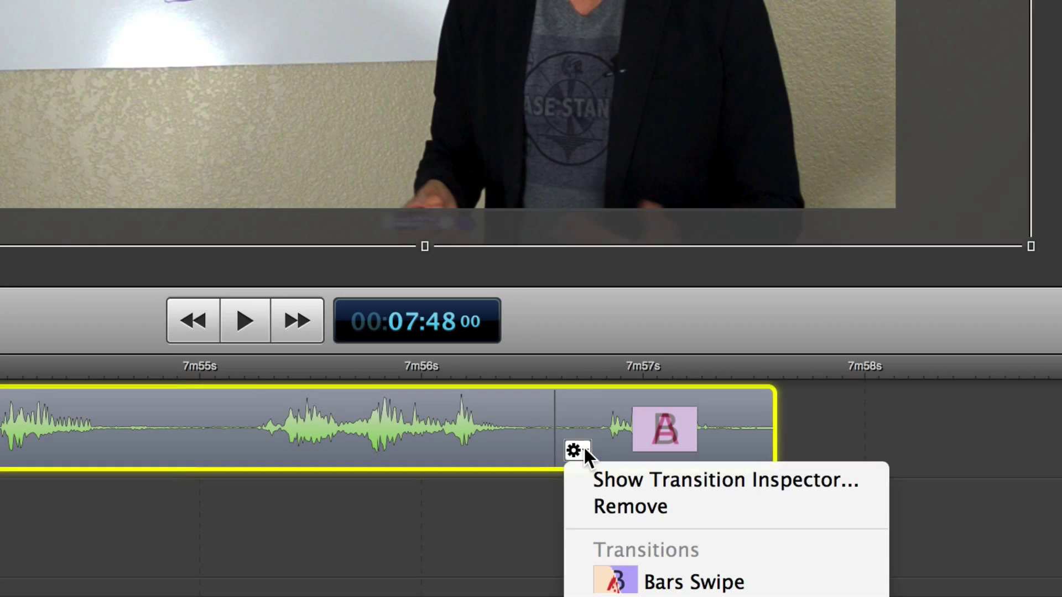
{"action": "left_click", "coordinate": [603, 482]}
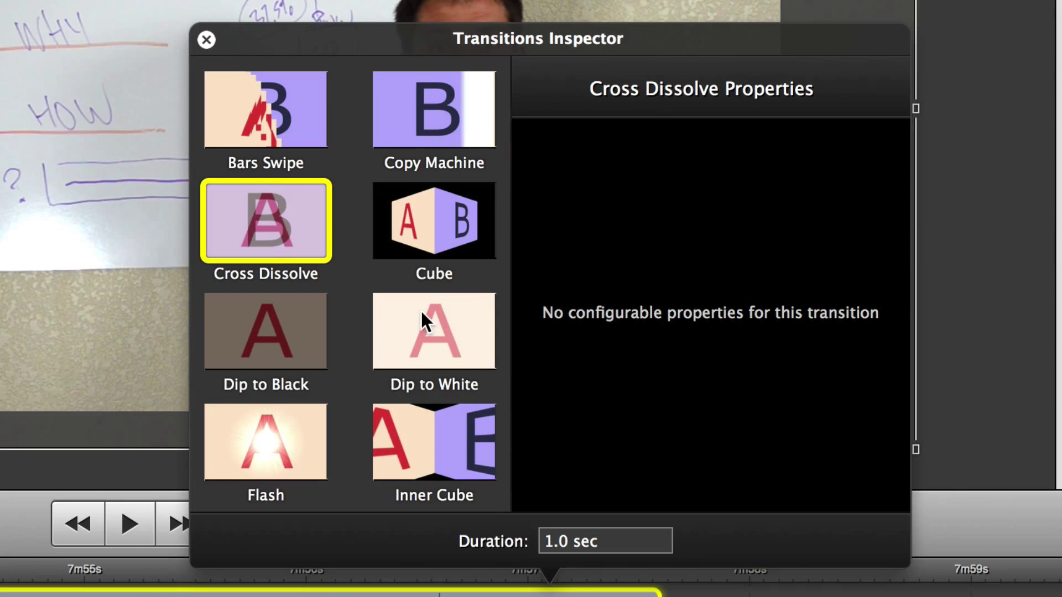
{"action": "scroll", "coordinate": [420, 311], "scroll_direction": "down", "scroll_amount": 10}
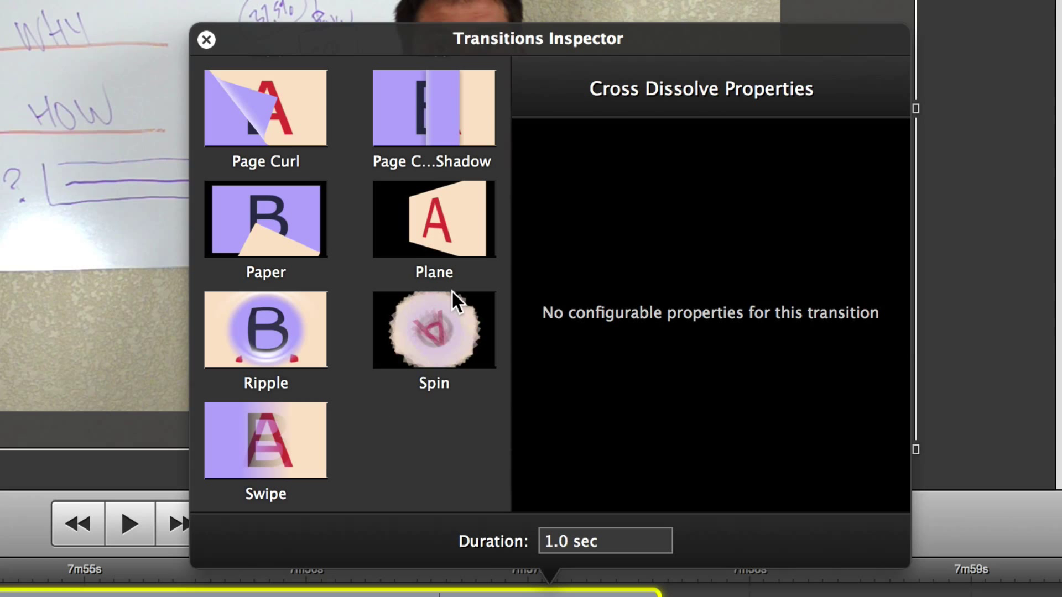
{"action": "scroll", "coordinate": [452, 291], "scroll_direction": "up", "scroll_amount": 10}
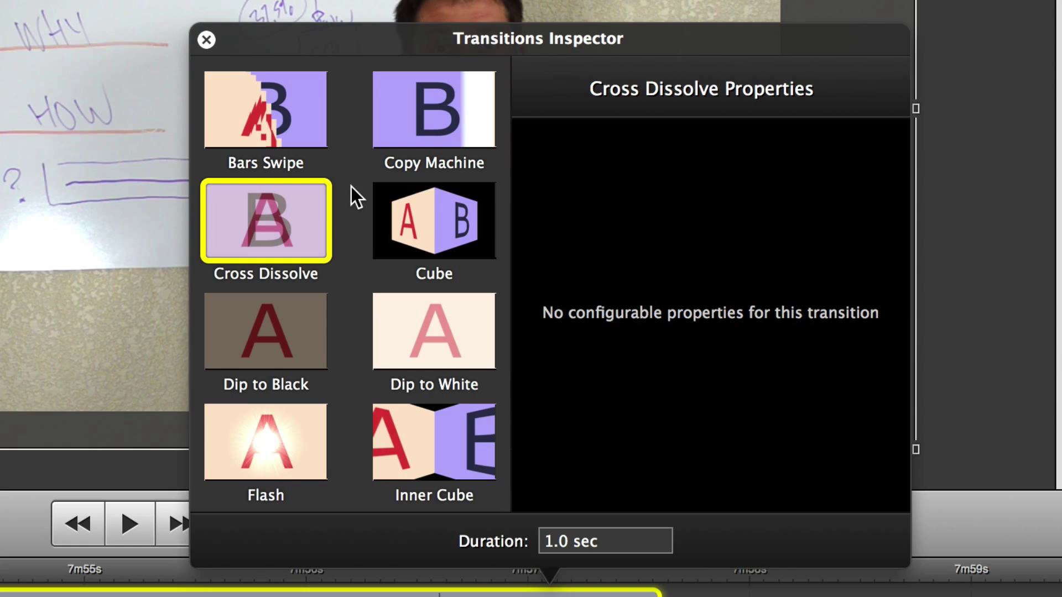
- Close the Transitions Inspector and remove DSC_0155.MOV's Cross Dissolve ending transition
{"action": "left_click", "coordinate": [205, 40]}
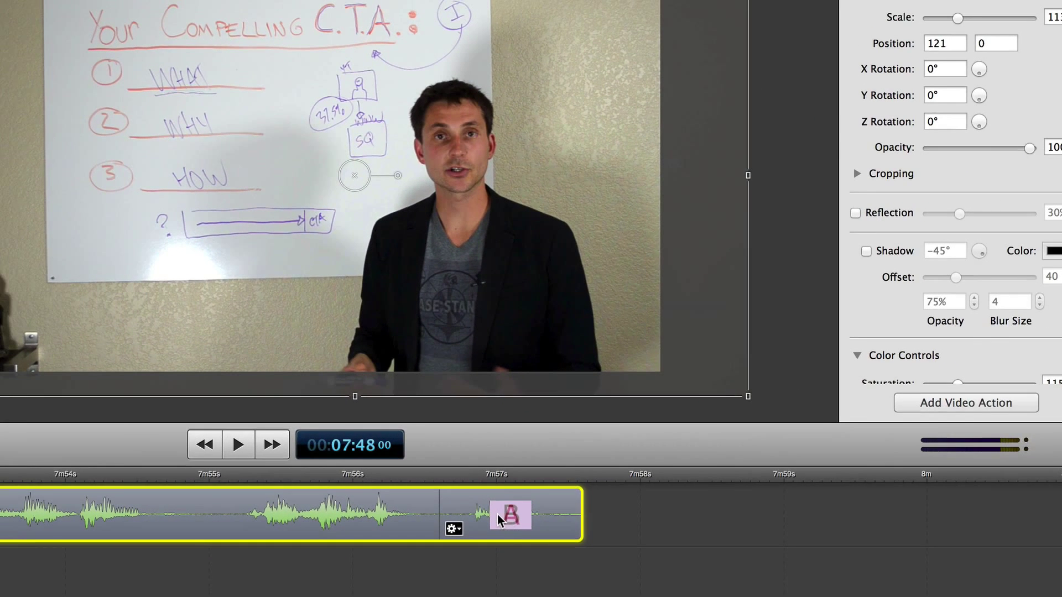
{"action": "right_click", "coordinate": [496, 514]}
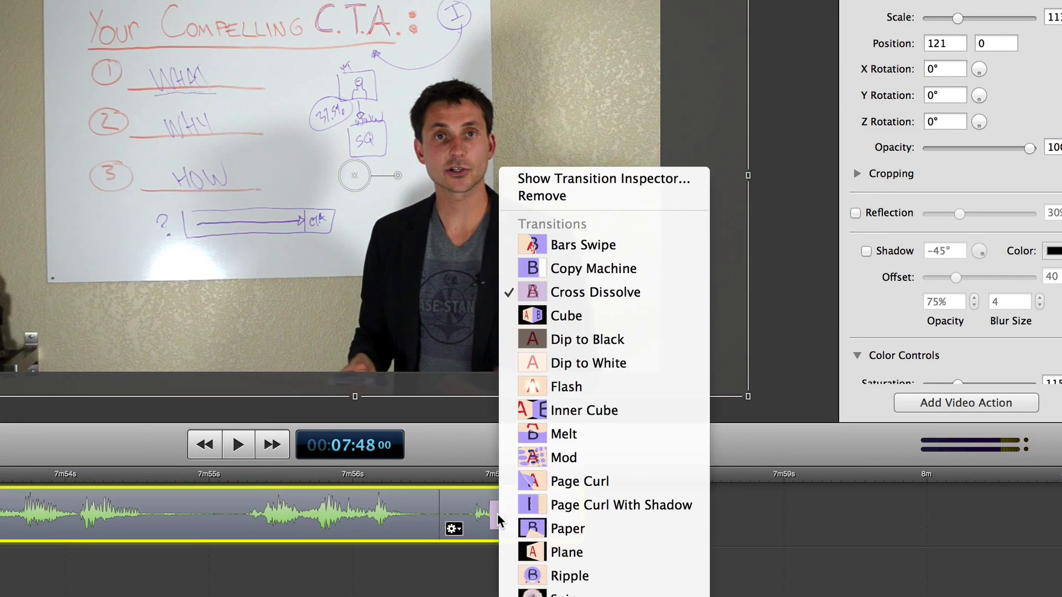
{"action": "left_click", "coordinate": [542, 197]}
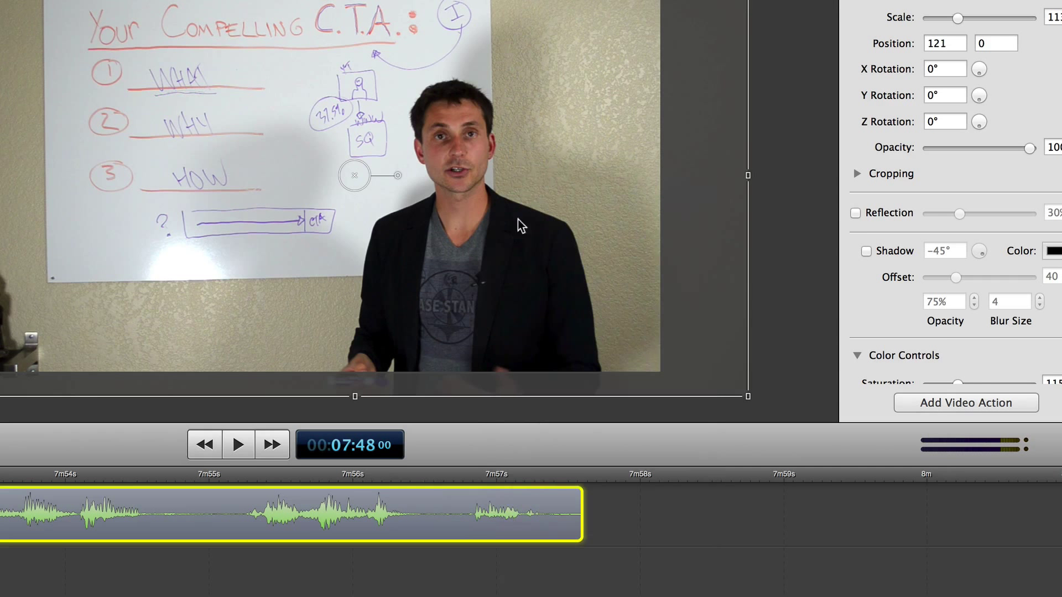
- Delete the gap so DSC_0158.MOV follows directly, and move the playhead to 7m57s
{"action": "left_click", "coordinate": [703, 525]}
{"action": "key", "text": "Delete"}
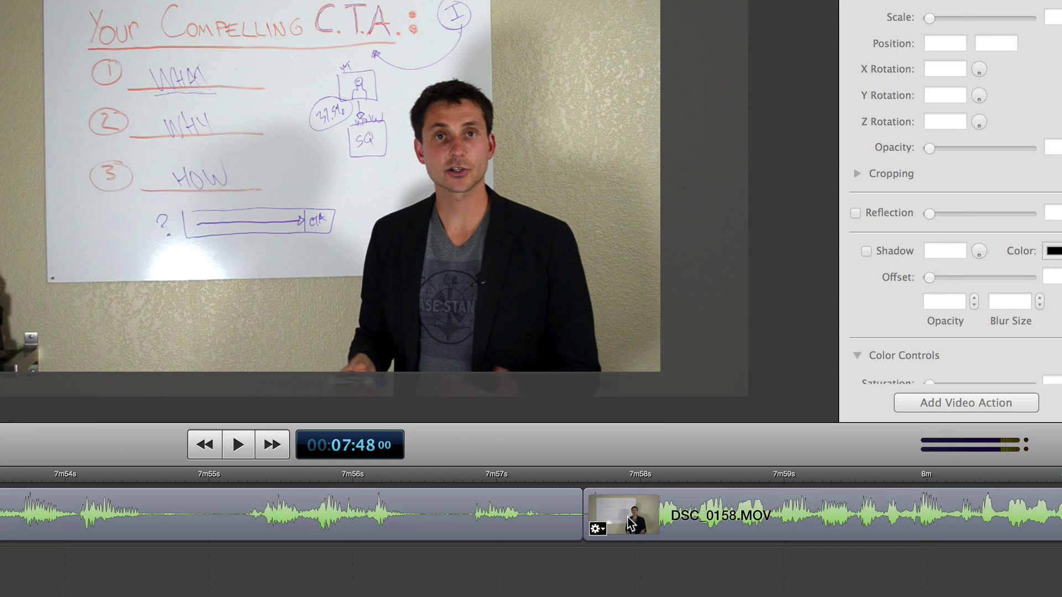
{"action": "left_click", "coordinate": [632, 524]}
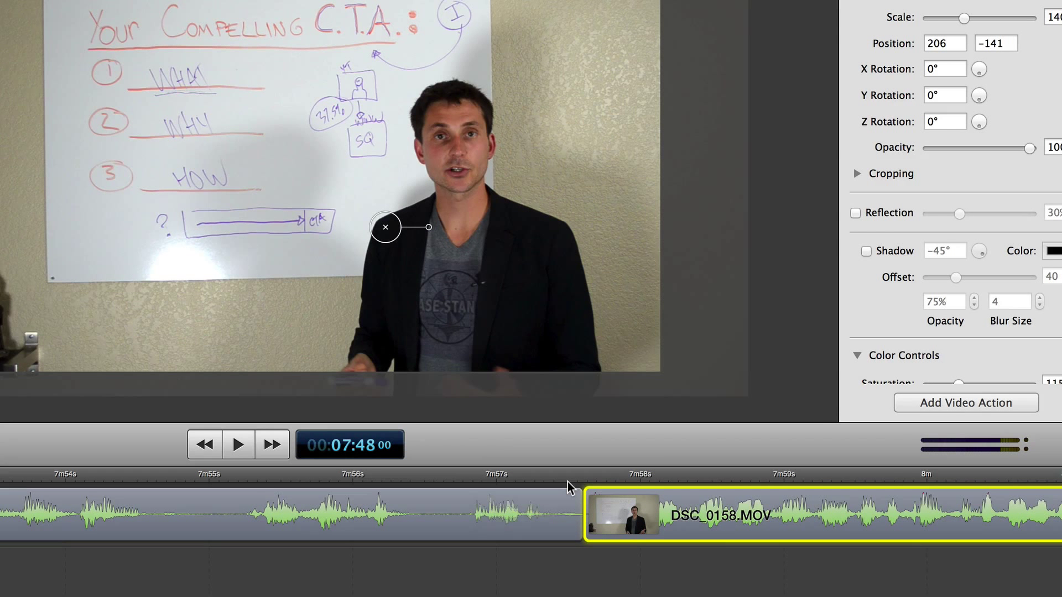
{"action": "left_click", "coordinate": [539, 474]}
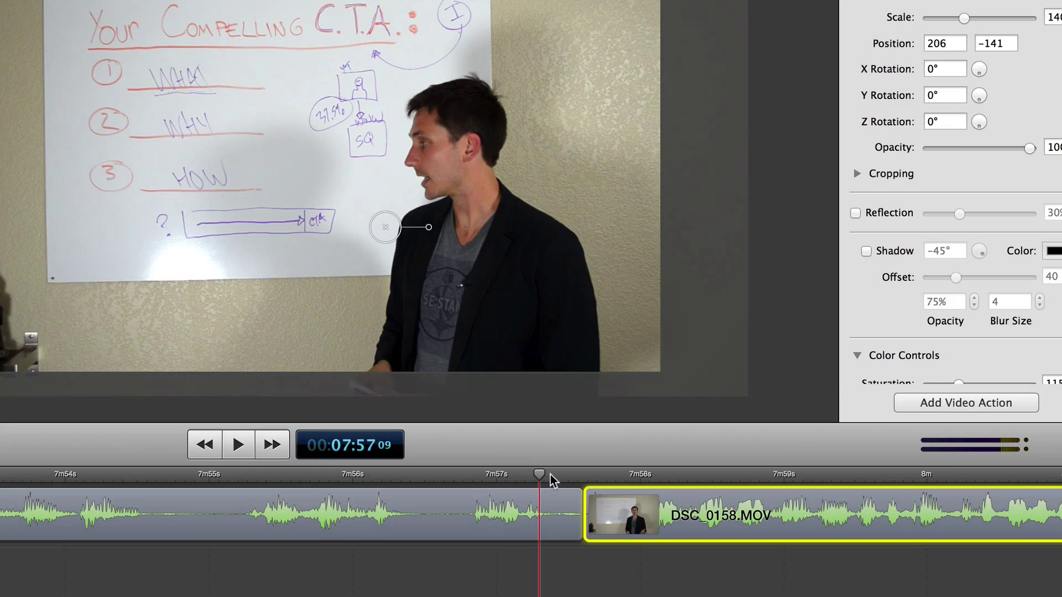
- Shift DSC_0158.MOV slightly later and play back across the clip join from about 7m56s
{"action": "left_click", "coordinate": [554, 475]}
{"action": "left_click", "coordinate": [658, 475]}
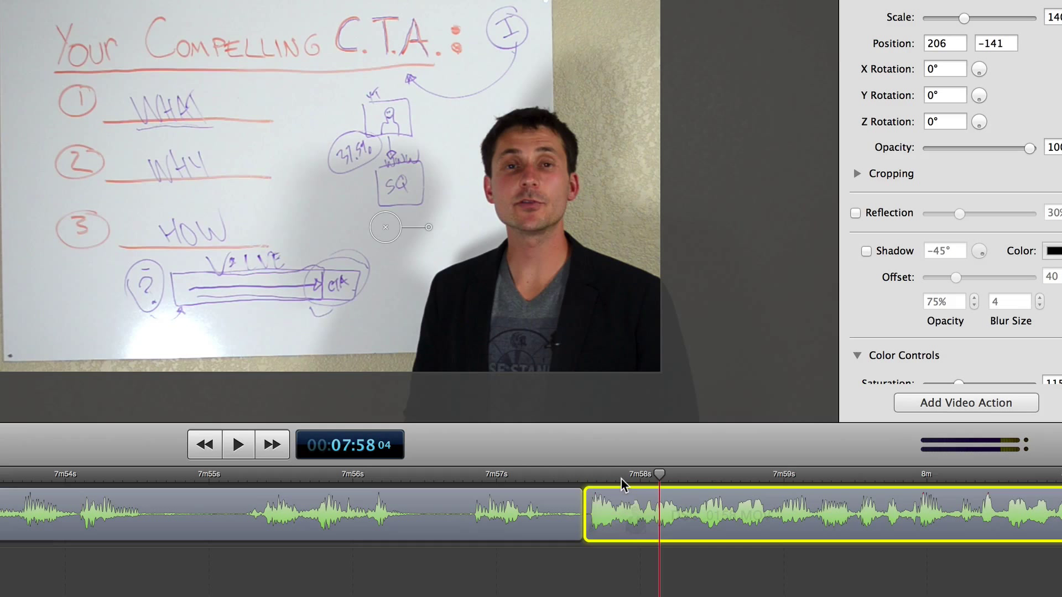
{"action": "mouse_move", "coordinate": [612, 505]}
{"action": "left_mouse_down"}
{"action": "mouse_move", "coordinate": [636, 511]}
{"action": "mouse_move", "coordinate": [603, 511]}
{"action": "mouse_move", "coordinate": [616, 511]}
{"action": "left_mouse_up"}
{"action": "left_click", "coordinate": [573, 475]}
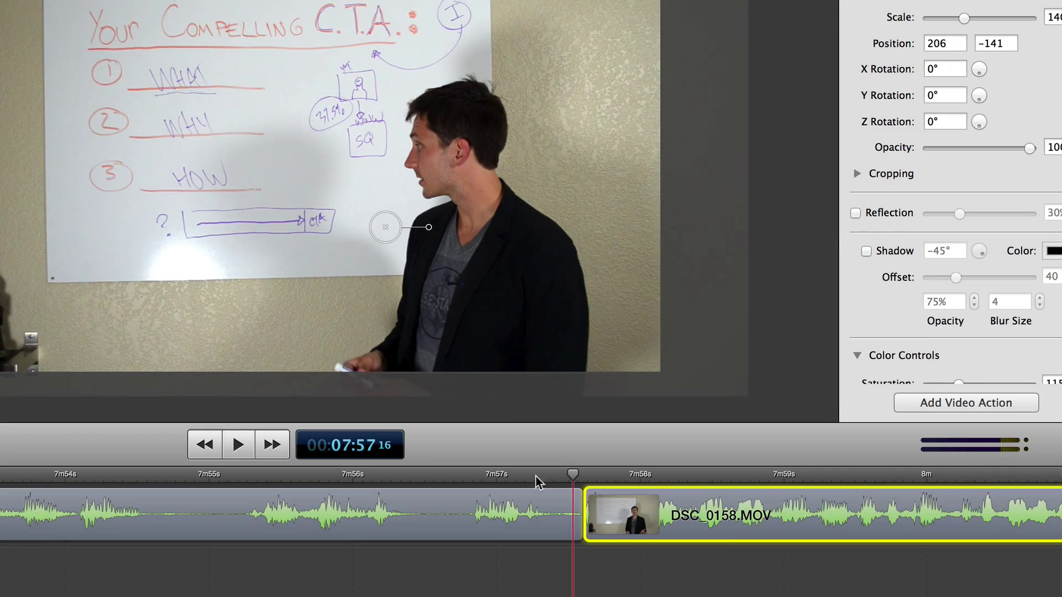
{"action": "left_click", "coordinate": [492, 478]}
{"action": "key", "text": "space"}
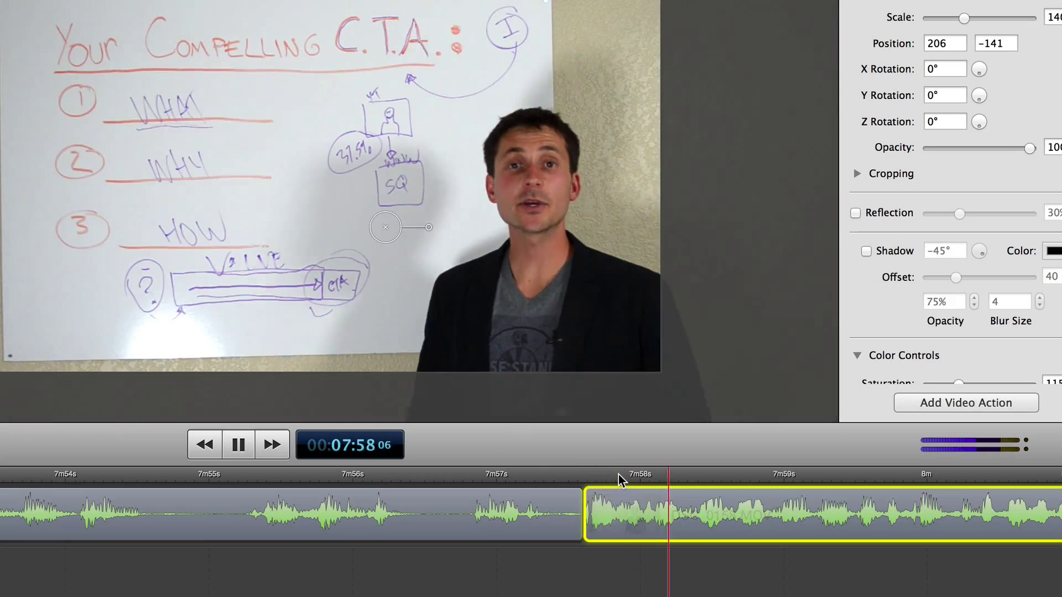
{"action": "key", "text": "space"}
- Adjust the second clip's scale in the frame and park the playhead at 07:57:23
{"action": "left_click", "coordinate": [582, 475]}
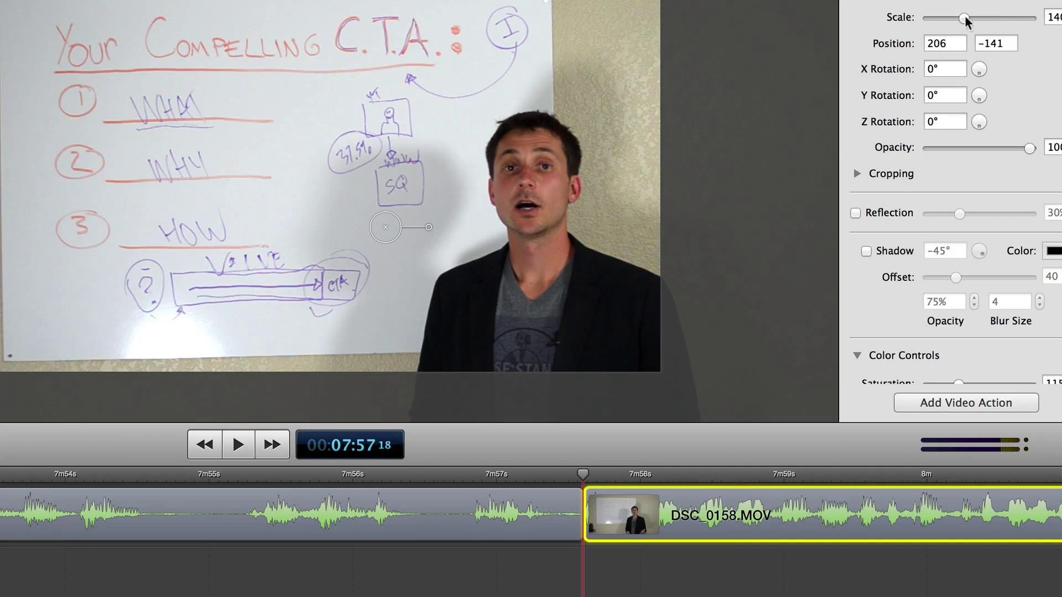
{"action": "mouse_move", "coordinate": [965, 19]}
{"action": "left_mouse_down"}
{"action": "mouse_move", "coordinate": [955, 23]}
{"action": "mouse_move", "coordinate": [966, 18]}
{"action": "left_mouse_up"}
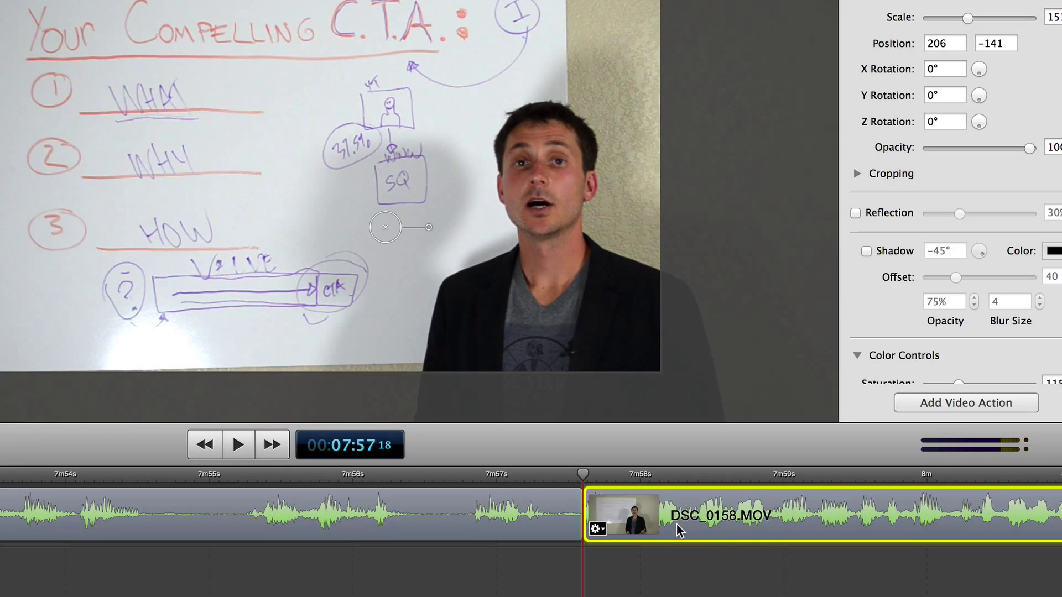
{"action": "left_click", "coordinate": [534, 480]}
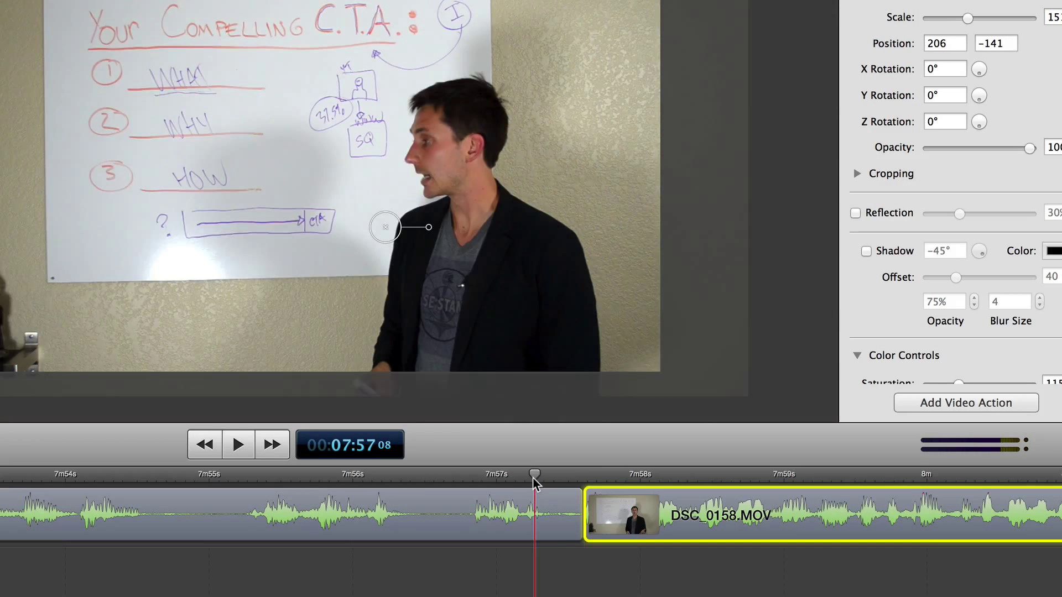
{"action": "left_click", "coordinate": [606, 474]}
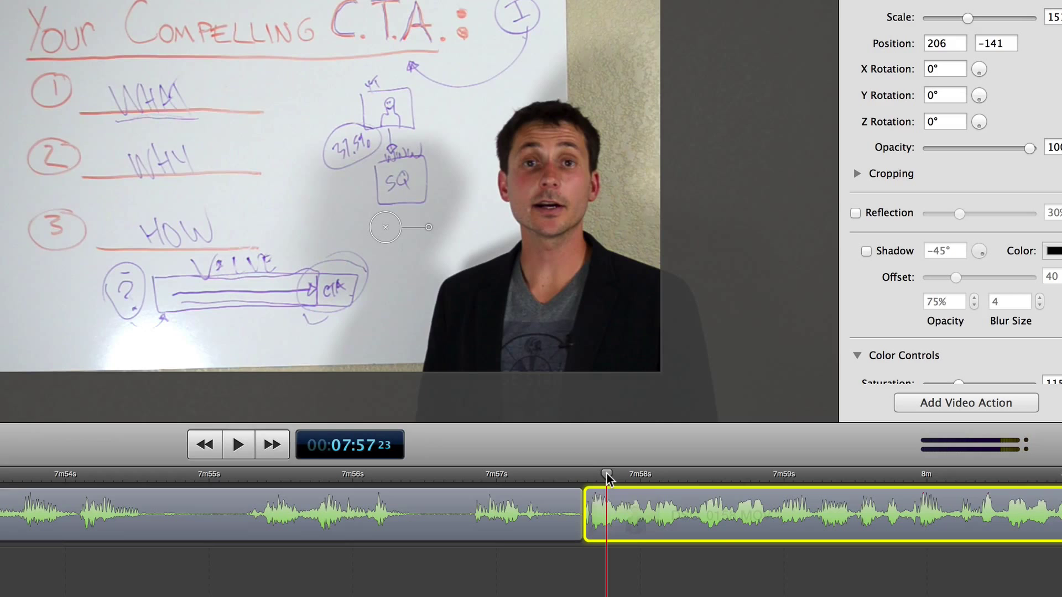
- Add an ending transition to DSC_0158.MOV, extend the clip's end, and set the transition to 1.5 s
{"action": "scroll", "coordinate": [855, 523], "scroll_direction": "right", "scroll_amount": 10}
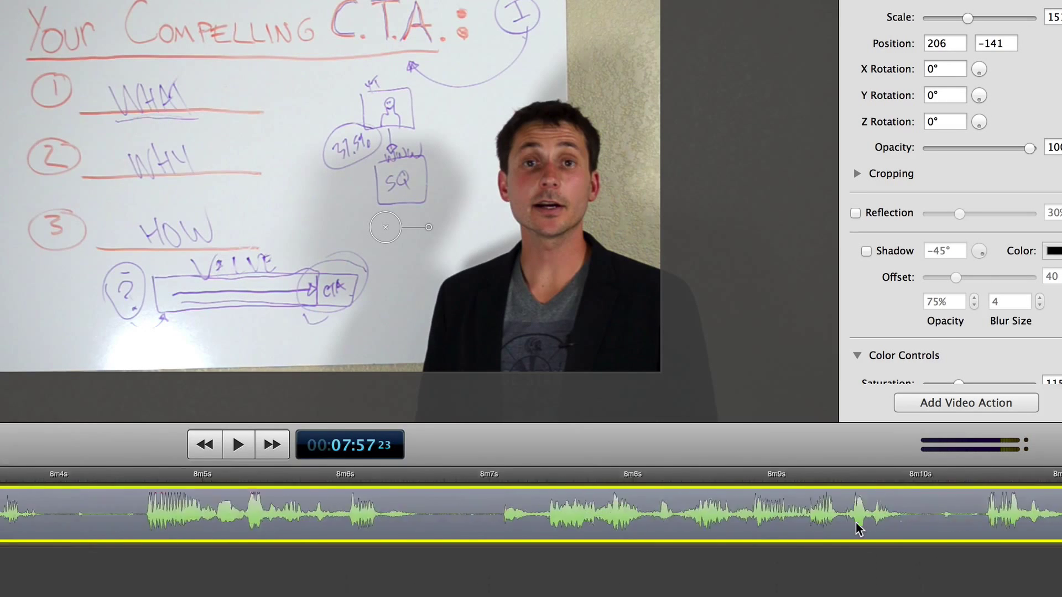
{"action": "scroll", "coordinate": [855, 523], "scroll_direction": "right", "scroll_amount": 20}
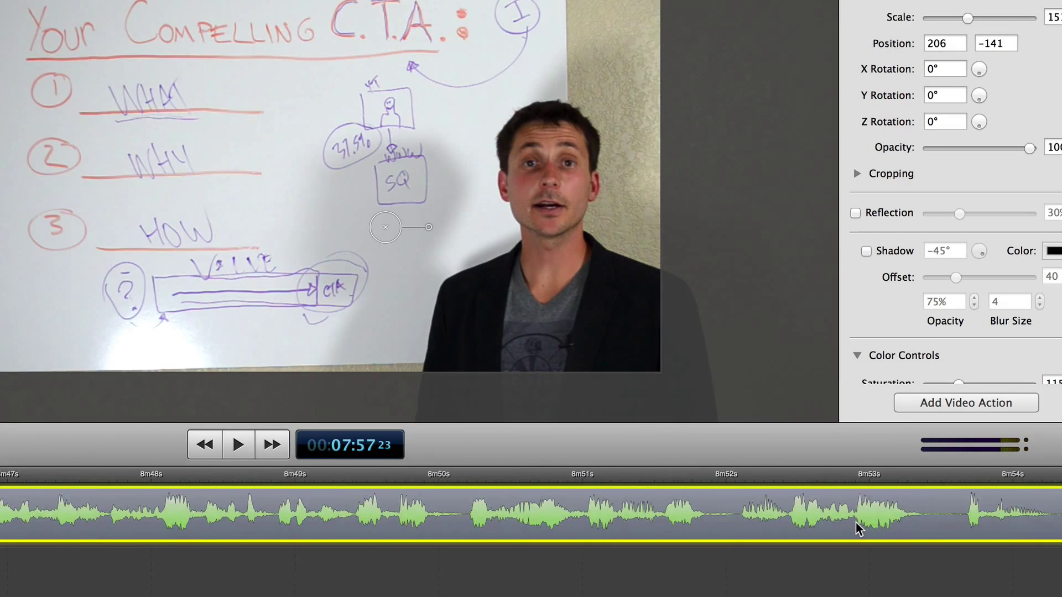
{"action": "scroll", "coordinate": [855, 523], "scroll_direction": "right", "scroll_amount": 9}
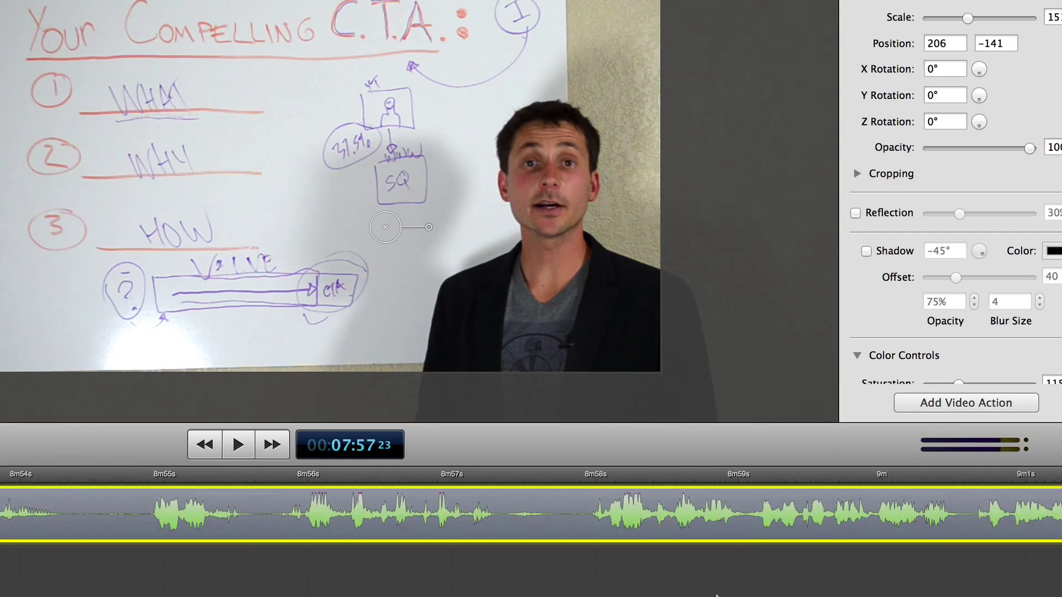
{"action": "scroll", "coordinate": [716, 596], "scroll_direction": "right", "scroll_amount": 20}
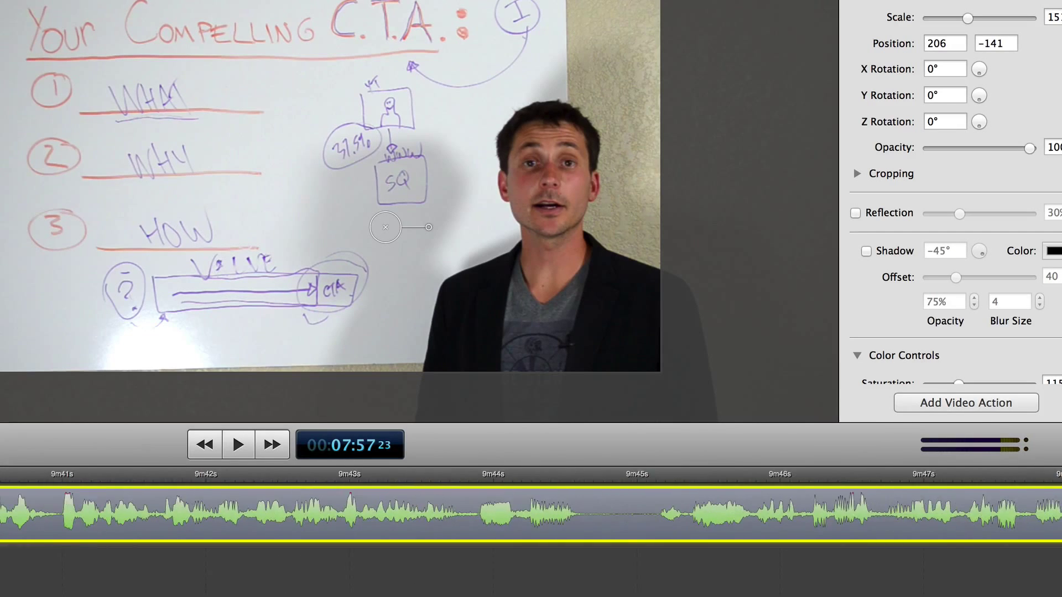
{"action": "scroll", "coordinate": [995, 588], "scroll_direction": "right", "scroll_amount": 20}
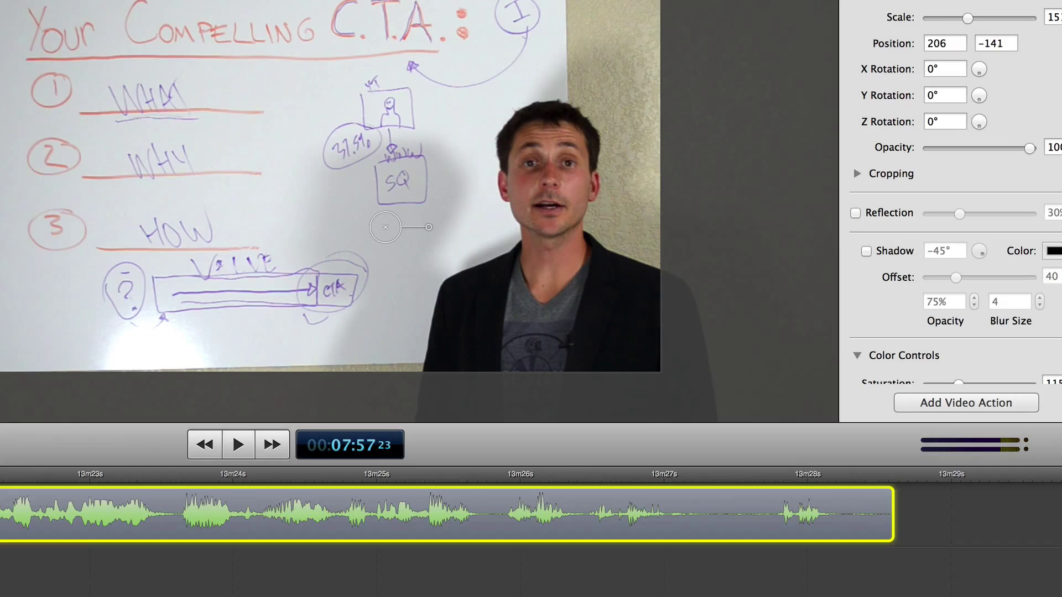
{"action": "left_click", "coordinate": [812, 475]}
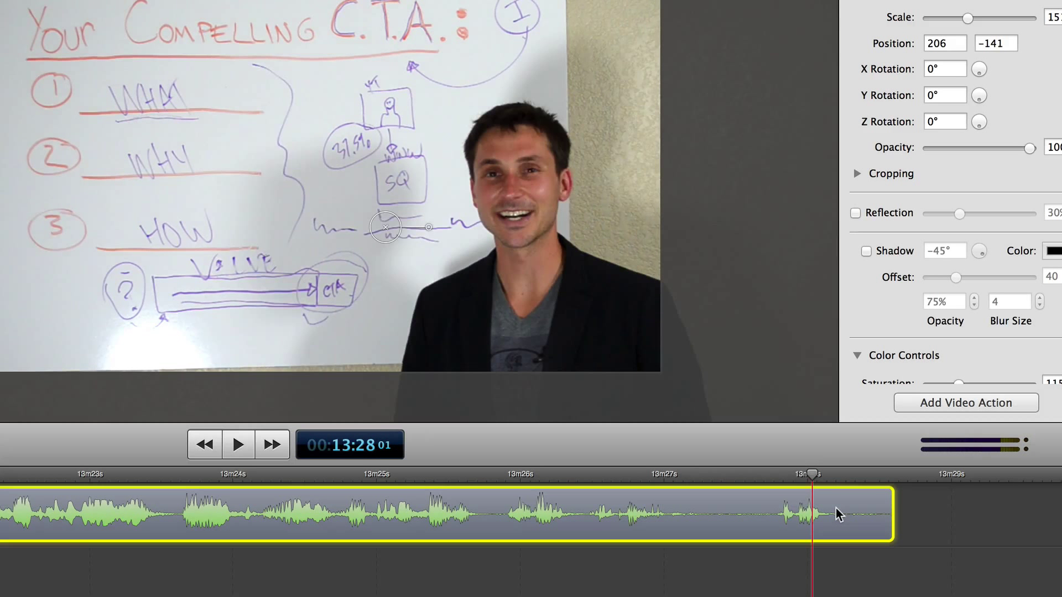
{"action": "right_click", "coordinate": [835, 509]}
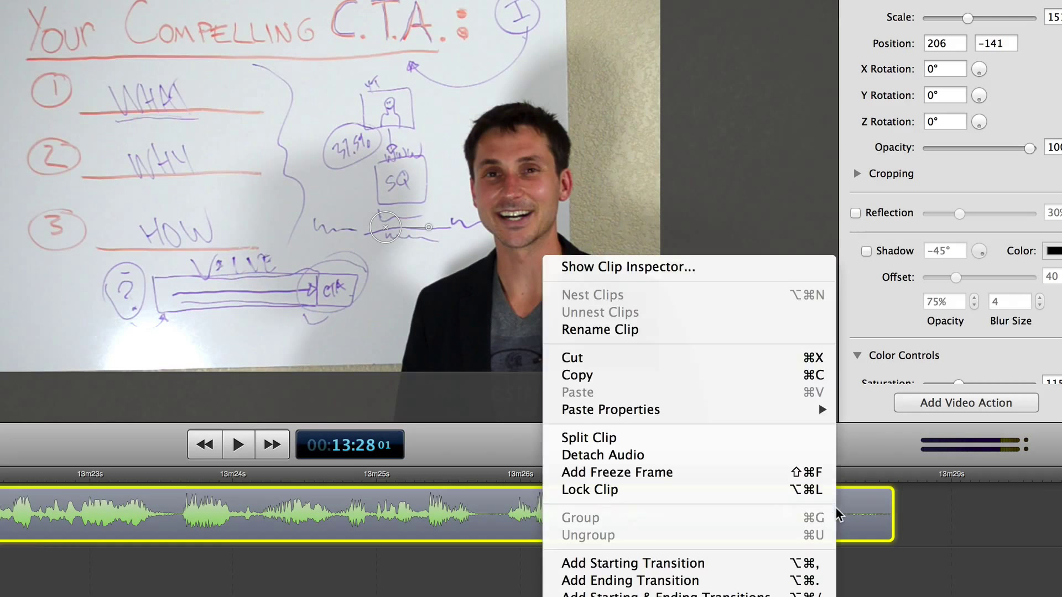
{"action": "left_click", "coordinate": [700, 580]}
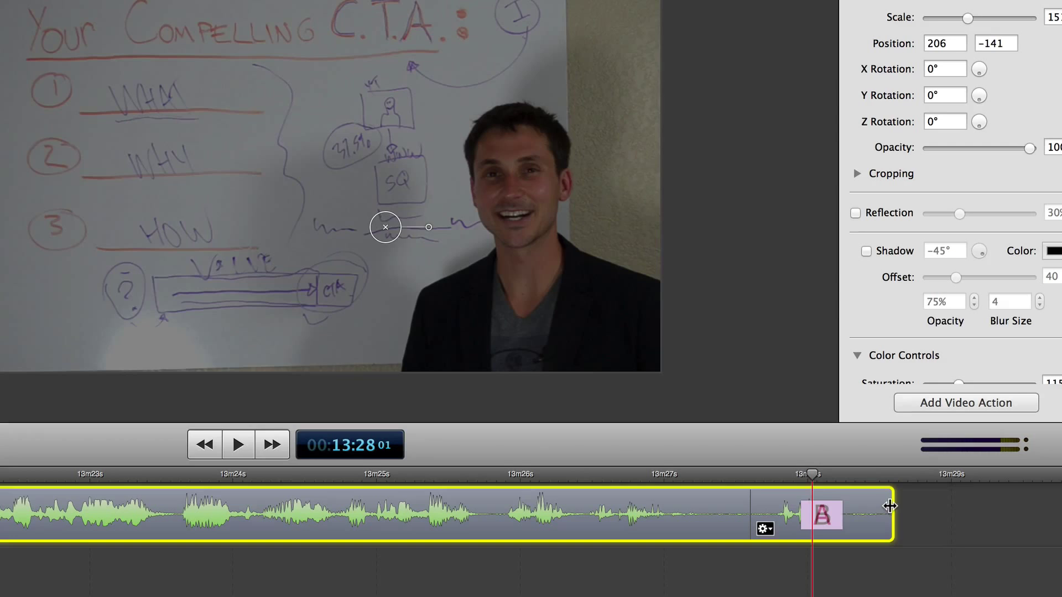
{"action": "left_click_drag", "start_coordinate": [899, 505], "coordinate": [960, 504]}
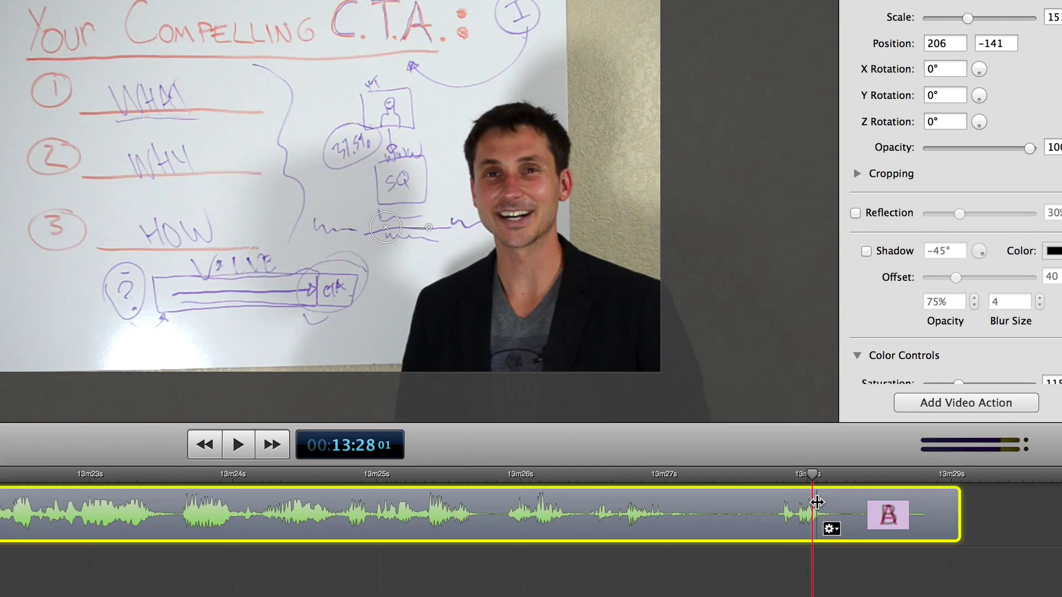
{"action": "mouse_move", "coordinate": [818, 515]}
{"action": "left_mouse_down"}
{"action": "mouse_move", "coordinate": [592, 498]}
{"action": "mouse_move", "coordinate": [830, 514]}
{"action": "mouse_move", "coordinate": [817, 513]}
{"action": "left_mouse_up"}
- Confirm the 1.0-second Cross Dissolve ending, then play back the fade to black from about 13:26
{"action": "double_click", "coordinate": [901, 526]}
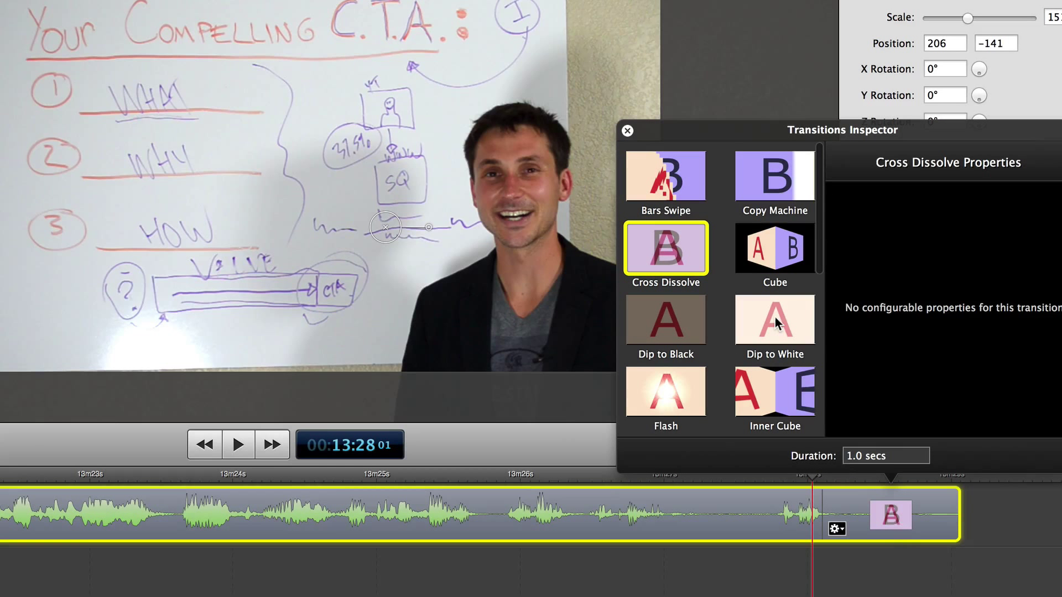
{"action": "left_click", "coordinate": [685, 237]}
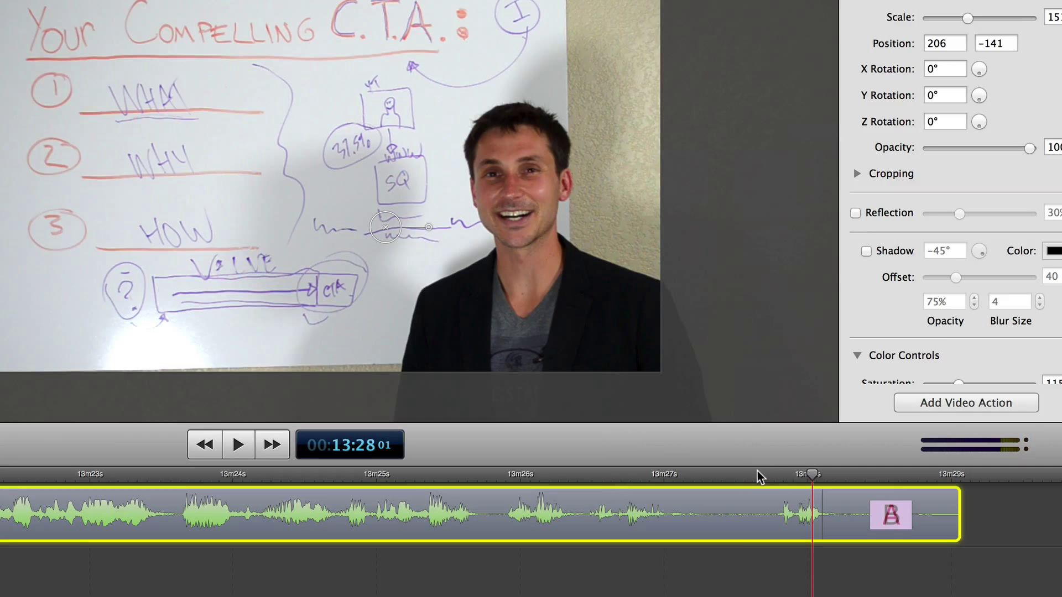
{"action": "left_click_drag", "start_coordinate": [749, 474], "coordinate": [572, 476]}
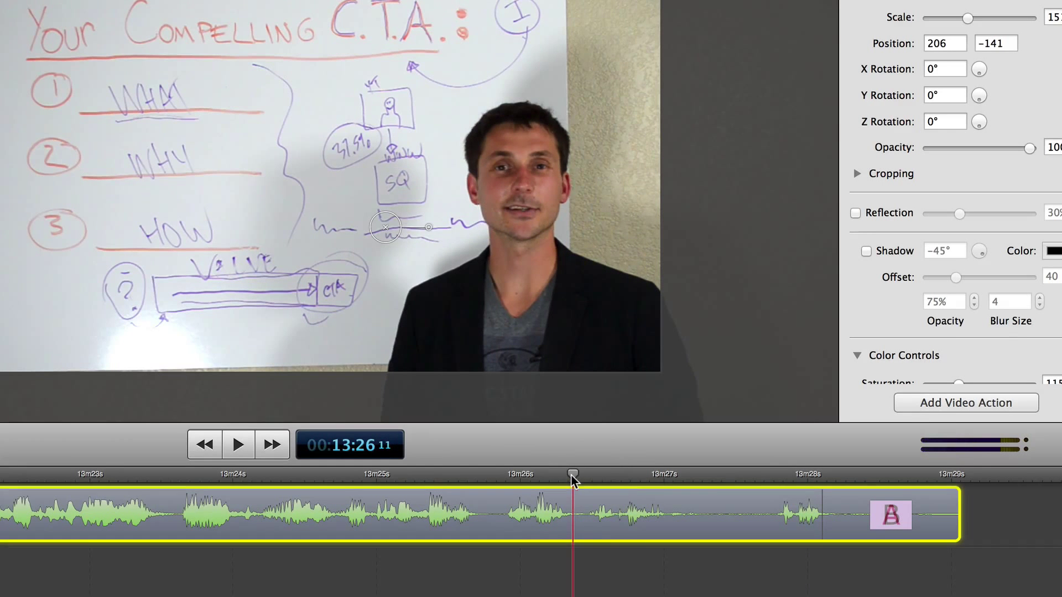
{"action": "key", "text": "space"}
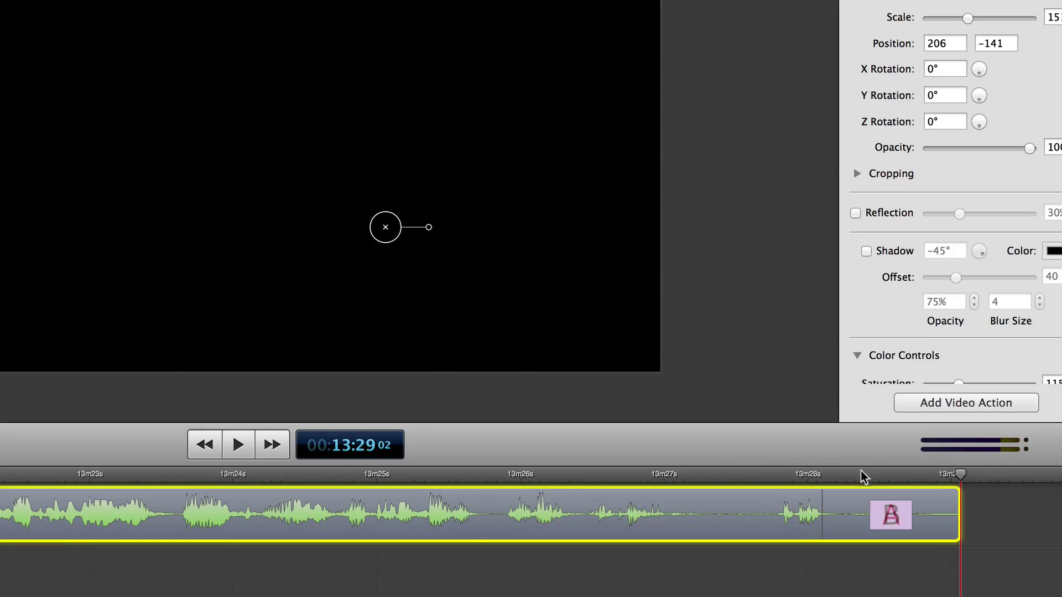
{"action": "left_click_drag", "start_coordinate": [780, 471], "coordinate": [934, 468]}
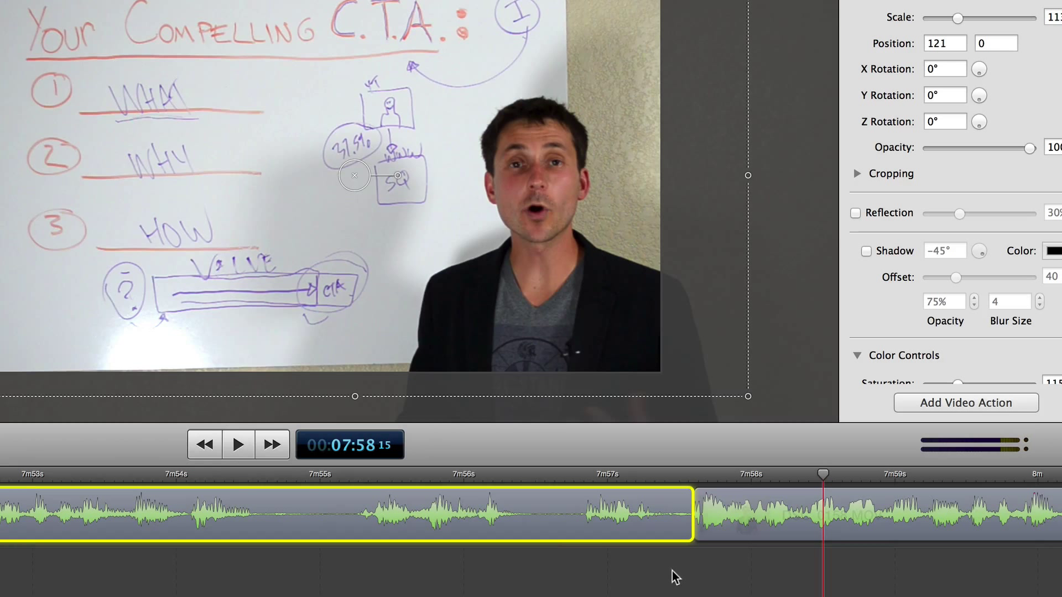
- Return the timeline view to the join between the two clips around 7m58s
{"action": "mouse_move", "coordinate": [718, 508]}
- Move the second clip later to leave a gap, and add an ending transition to DSC_0155.MOV
{"action": "left_click", "coordinate": [708, 507]}
{"action": "left_click", "coordinate": [636, 499]}
{"action": "left_click", "coordinate": [788, 492]}
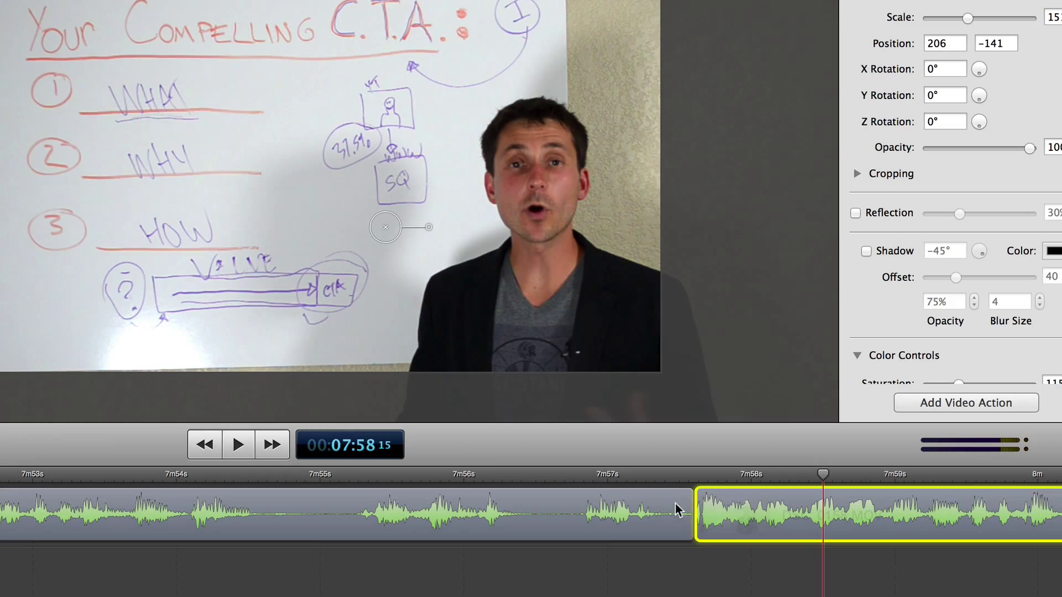
{"action": "left_click_drag", "start_coordinate": [727, 513], "coordinate": [789, 506]}
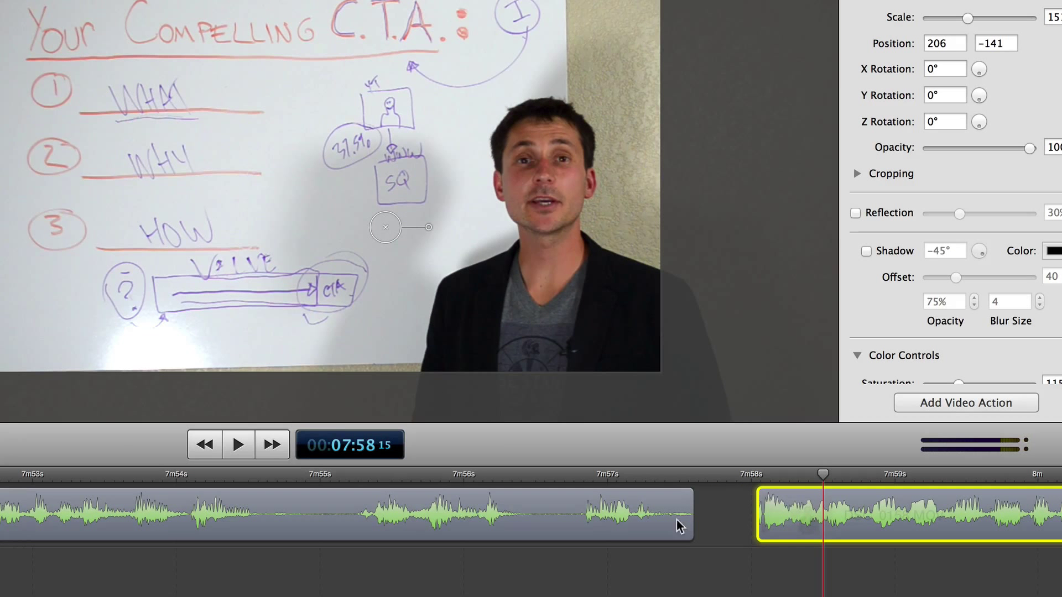
{"action": "left_click", "coordinate": [628, 505]}
{"action": "right_click", "coordinate": [628, 504]}
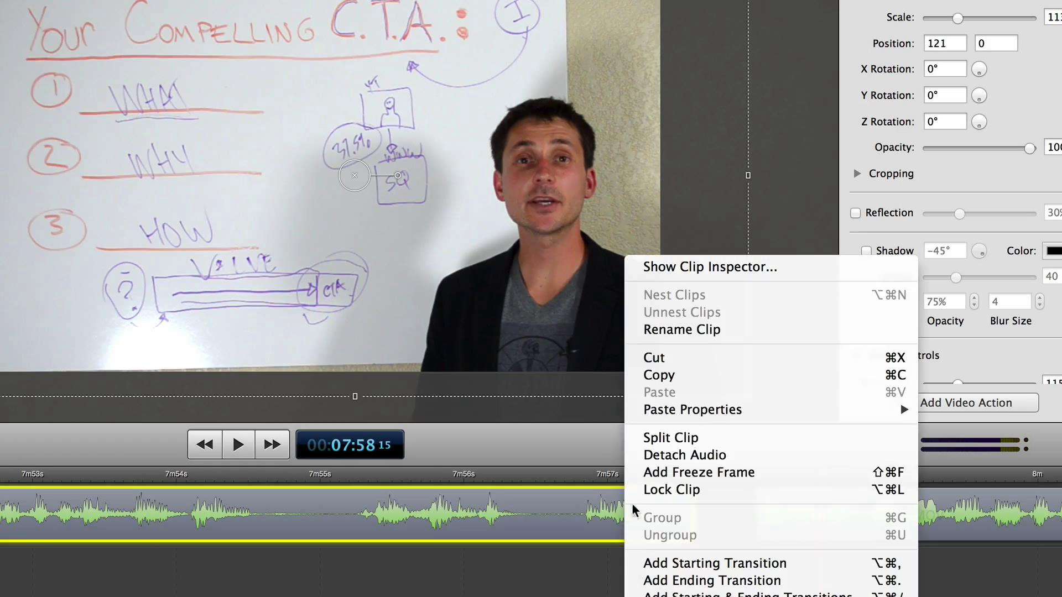
{"action": "left_click", "coordinate": [700, 581]}
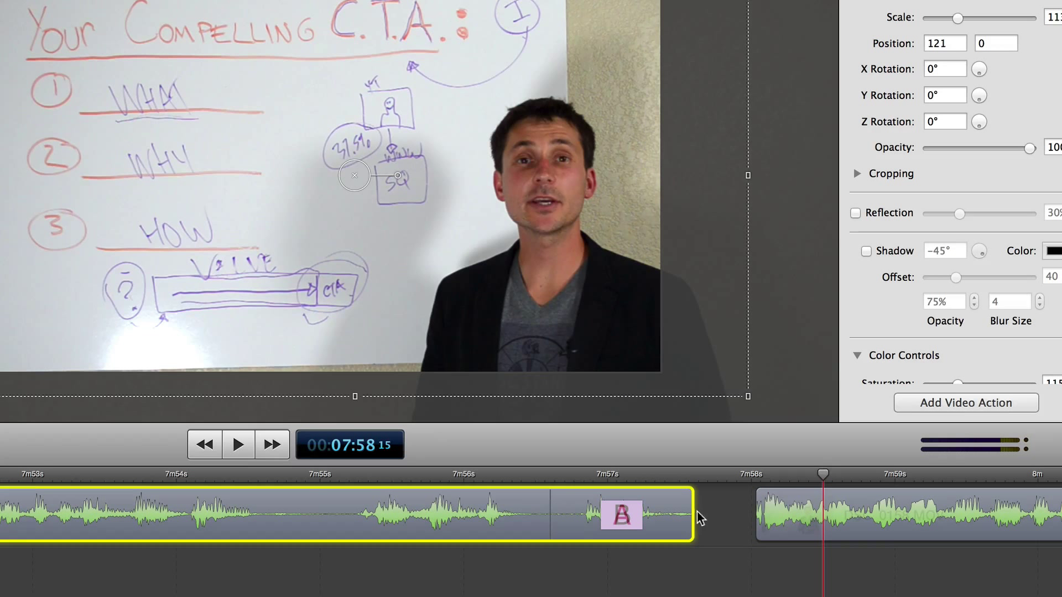
{"action": "left_click_drag", "start_coordinate": [830, 513], "coordinate": [1031, 512]}
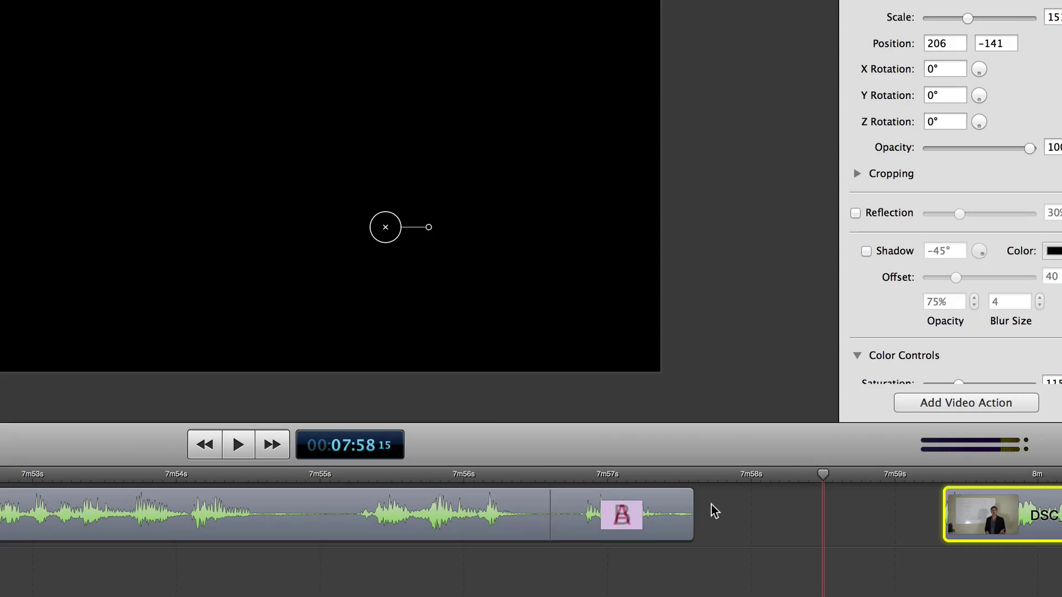
- Shorten the first clip's ending transition to 0.1 seconds, preview the fade-out, and slide the next clip left
{"action": "left_click", "coordinate": [565, 514]}
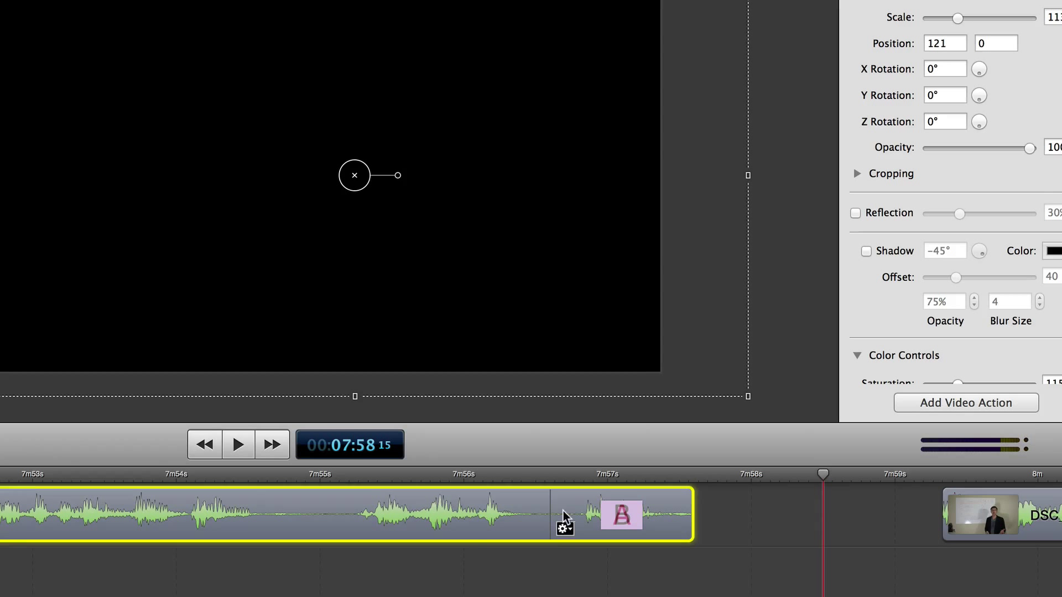
{"action": "left_click_drag", "start_coordinate": [550, 511], "coordinate": [627, 514]}
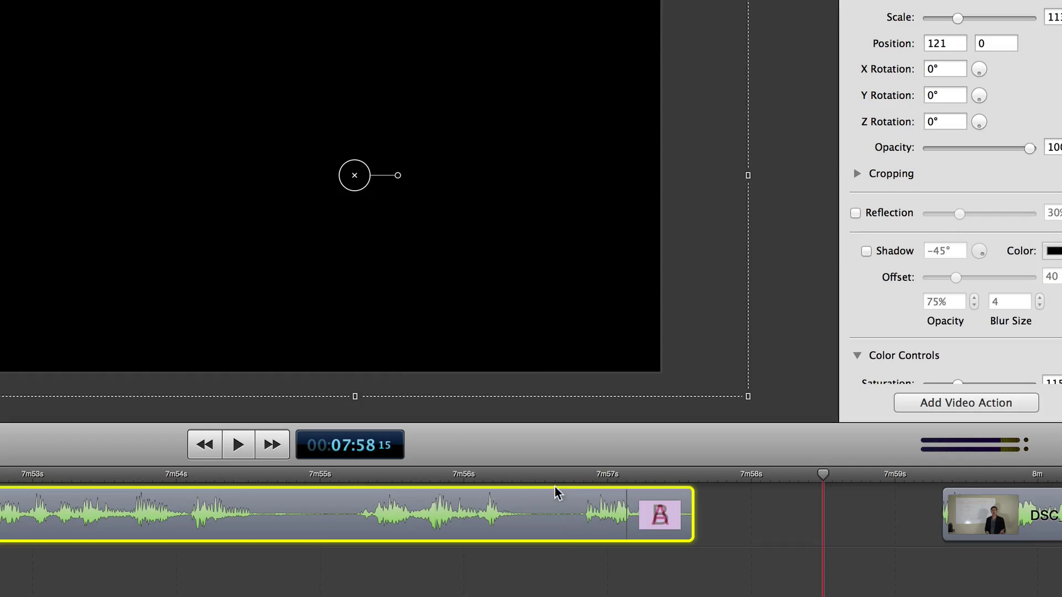
{"action": "left_click", "coordinate": [561, 480]}
{"action": "key", "text": "space"}
{"action": "key", "text": "space"}
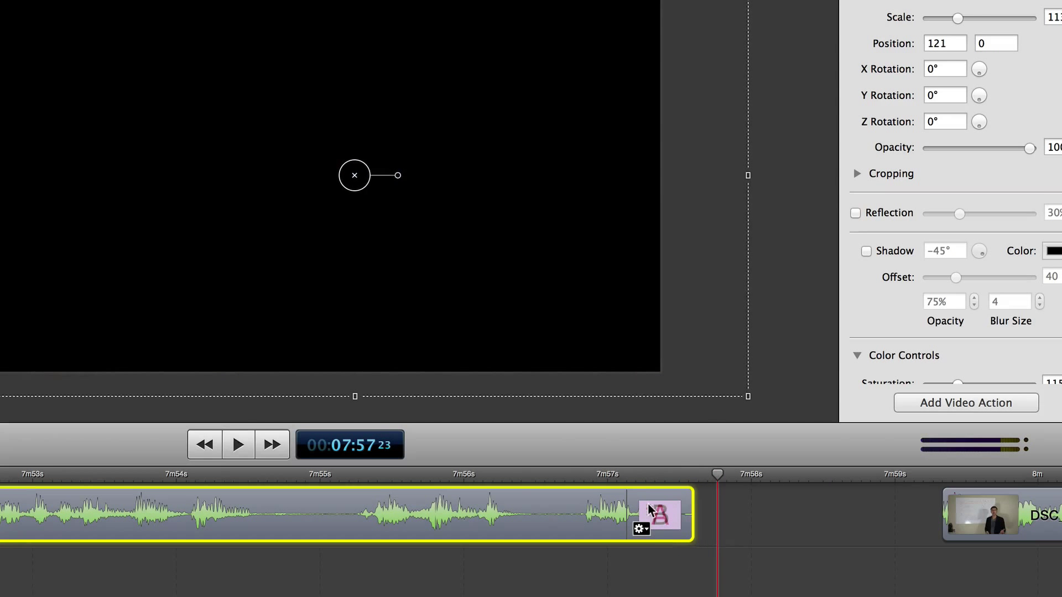
{"action": "left_click_drag", "start_coordinate": [686, 474], "coordinate": [692, 473]}
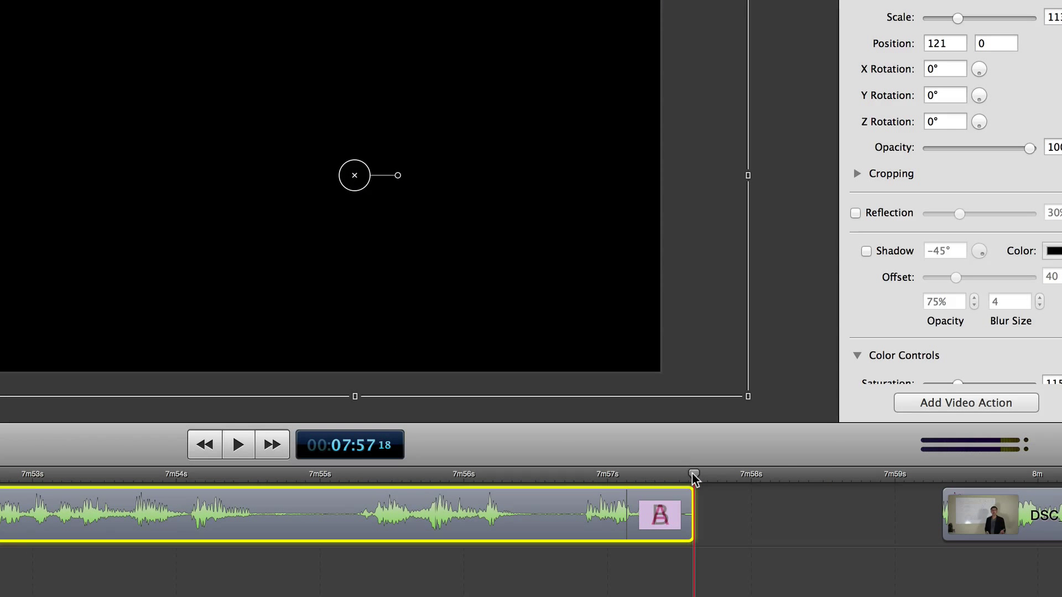
{"action": "left_click_drag", "start_coordinate": [1001, 500], "coordinate": [799, 503]}
- Give DSC_0158.MOV a starting transition of about 0.7 seconds and butt it against the previous clip
{"action": "right_click", "coordinate": [772, 506]}
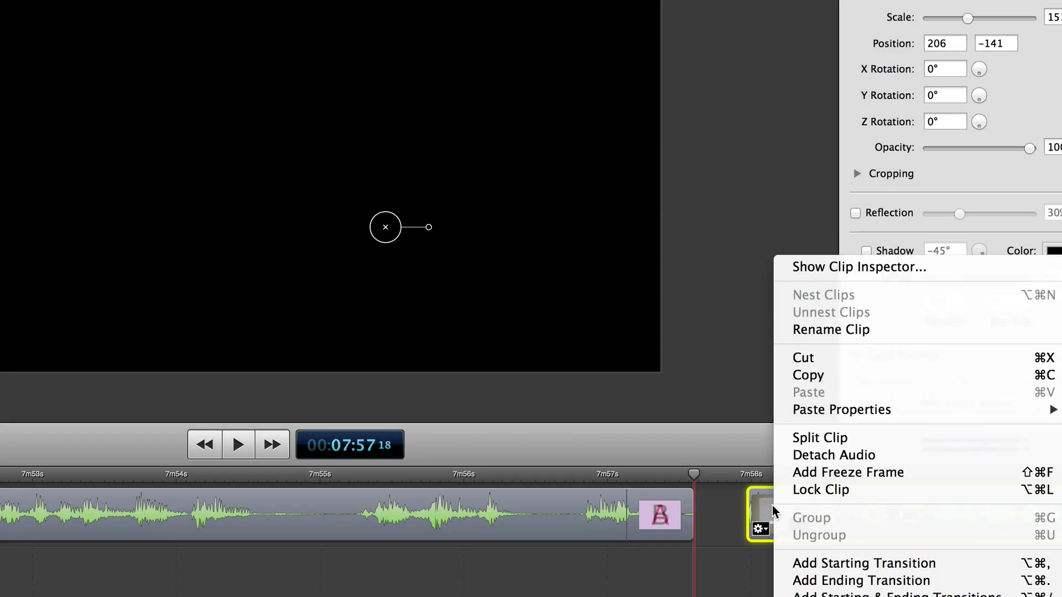
{"action": "left_click", "coordinate": [839, 564]}
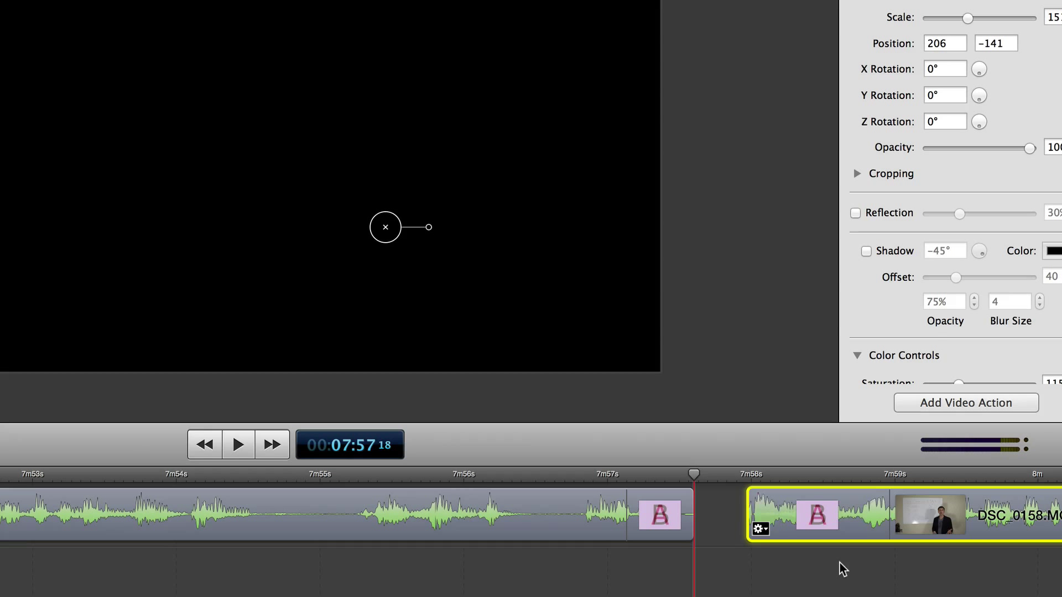
{"action": "left_click_drag", "start_coordinate": [813, 505], "coordinate": [951, 500]}
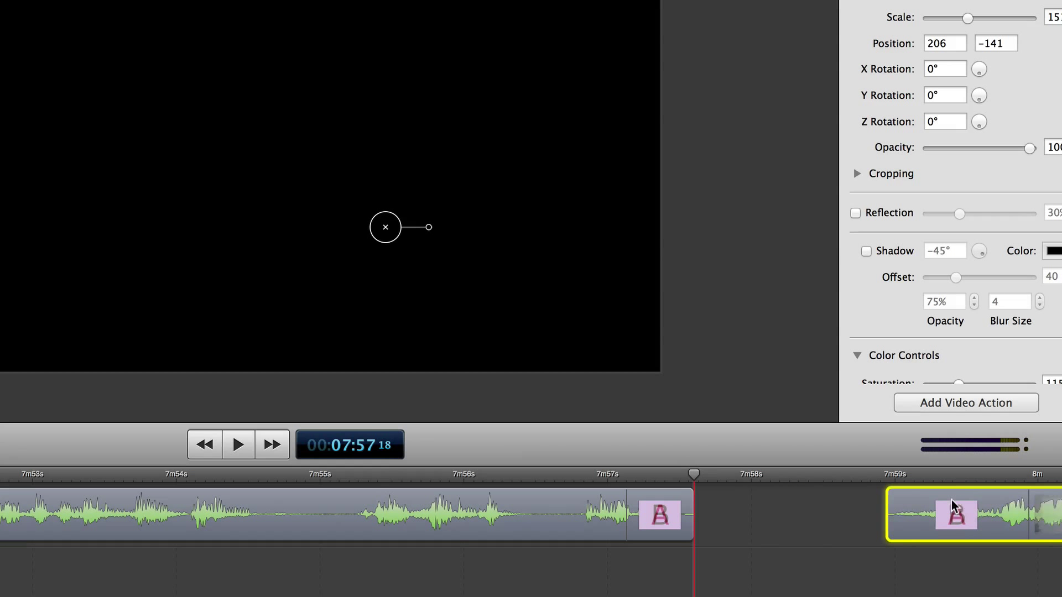
{"action": "left_click_drag", "start_coordinate": [884, 498], "coordinate": [810, 499]}
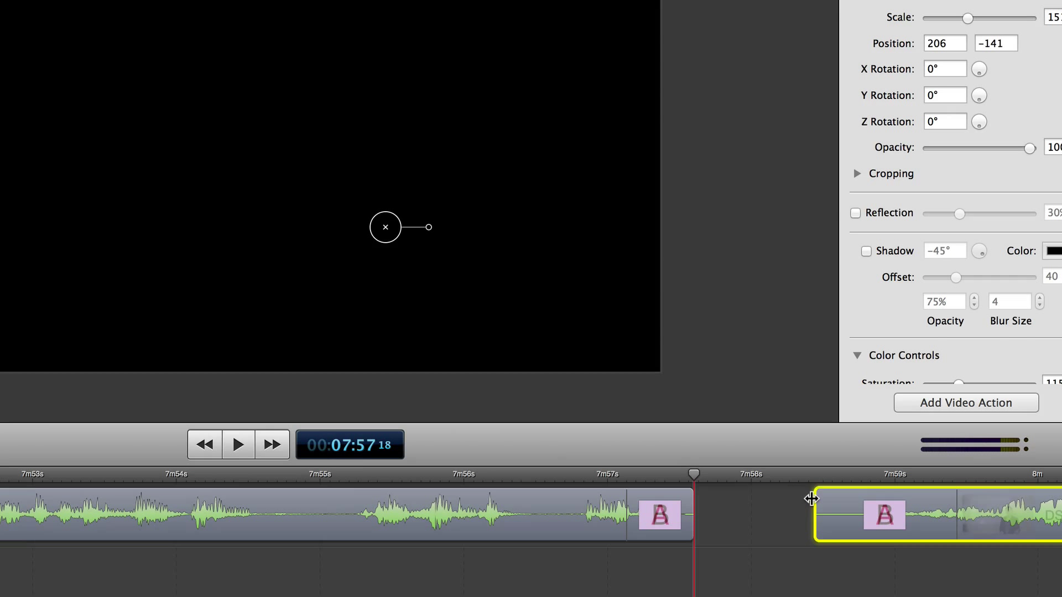
{"action": "left_click_drag", "start_coordinate": [955, 495], "coordinate": [890, 500]}
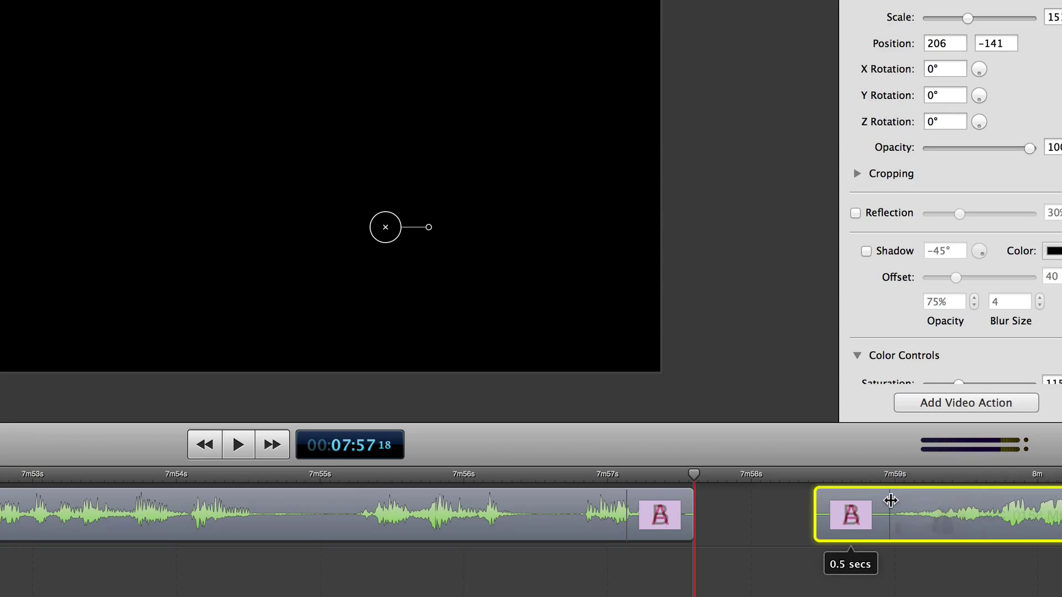
{"action": "left_click_drag", "start_coordinate": [814, 504], "coordinate": [792, 506]}
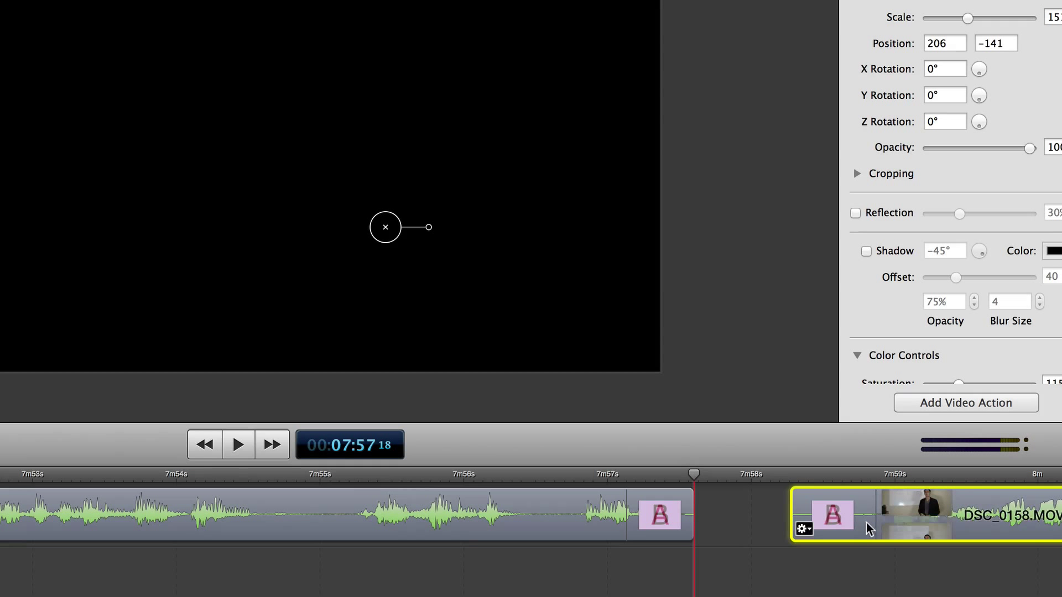
{"action": "left_click_drag", "start_coordinate": [866, 522], "coordinate": [887, 504]}
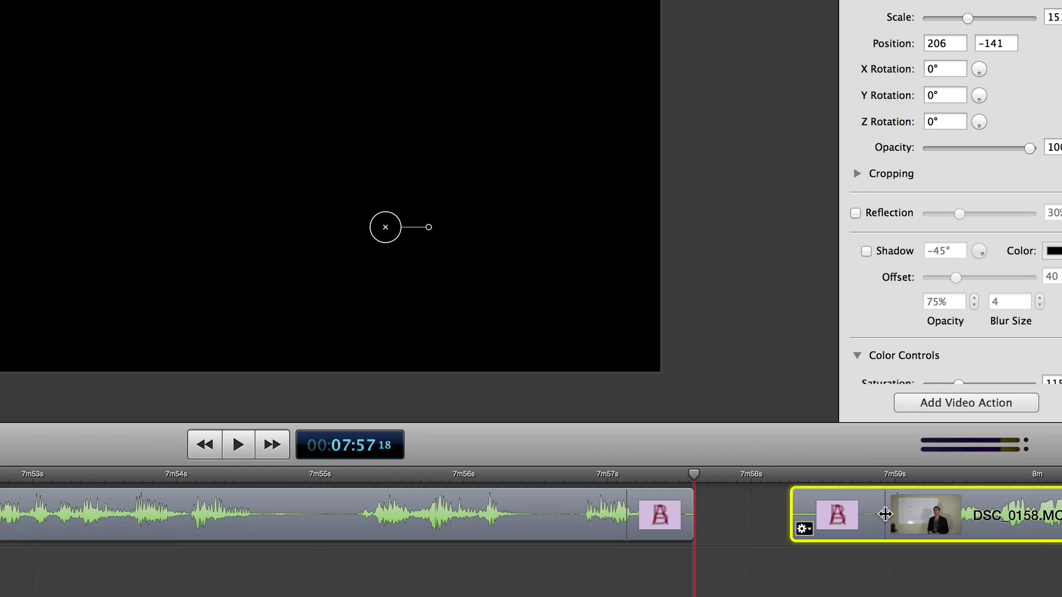
{"action": "left_click_drag", "start_coordinate": [945, 504], "coordinate": [853, 504]}
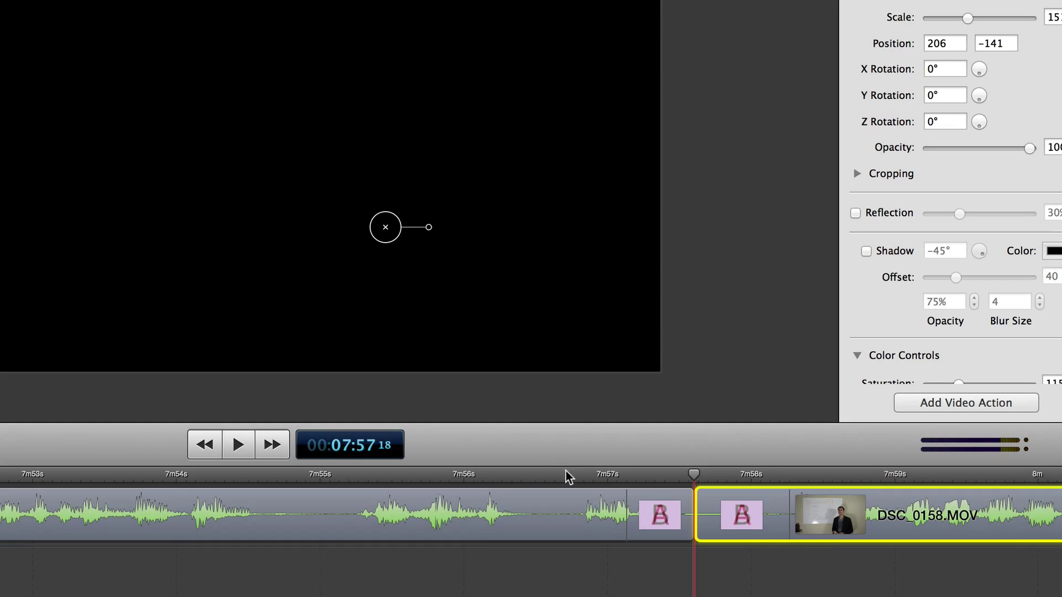
{"action": "left_click", "coordinate": [488, 476]}
{"action": "key", "text": "space"}
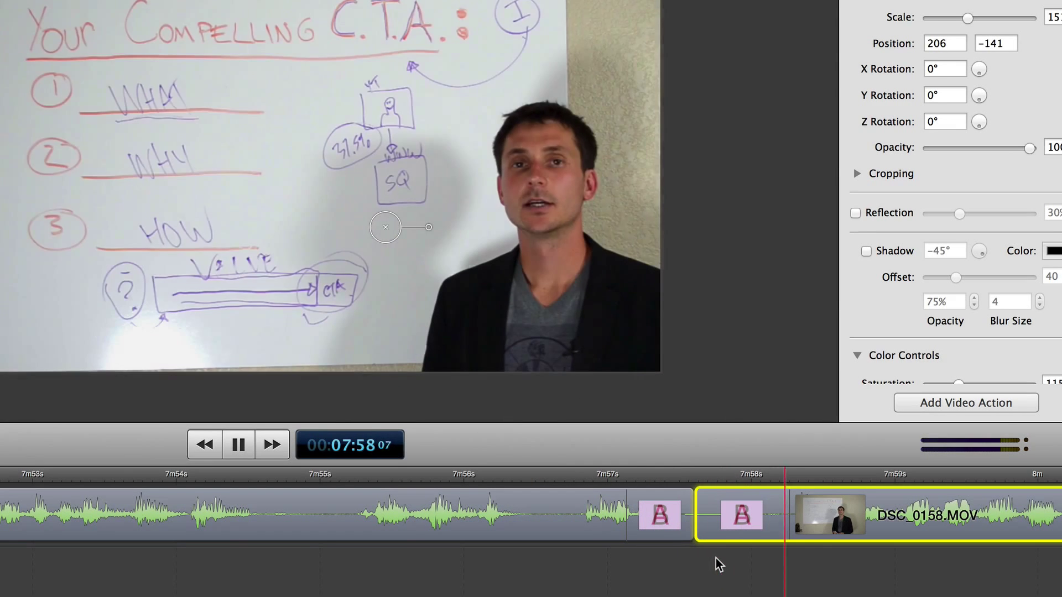
{"action": "key", "text": "space"}
{"action": "left_click_drag", "start_coordinate": [674, 474], "coordinate": [762, 458]}
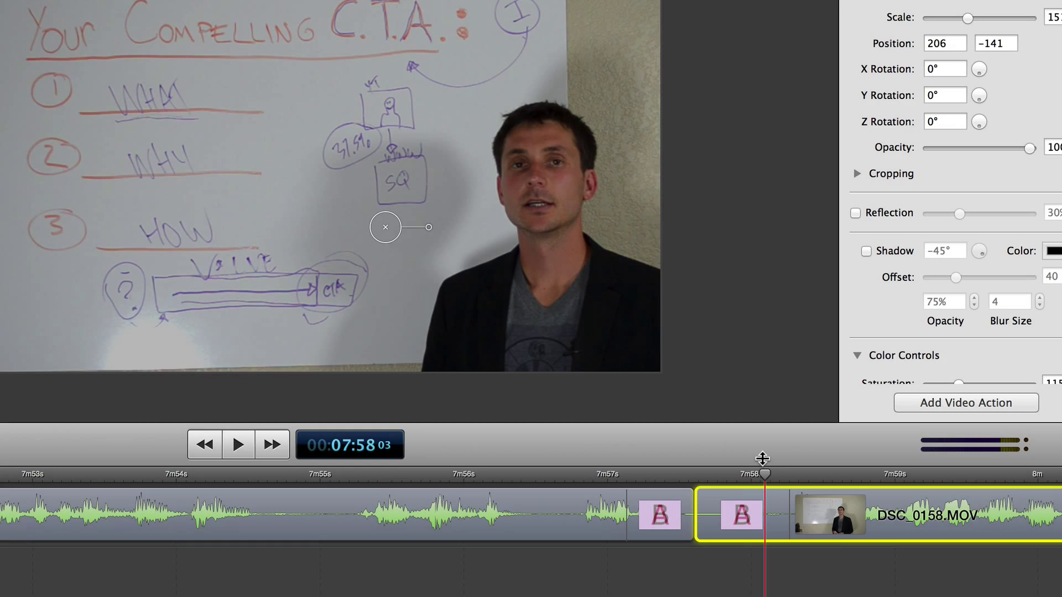
{"action": "mouse_move", "coordinate": [864, 497]}
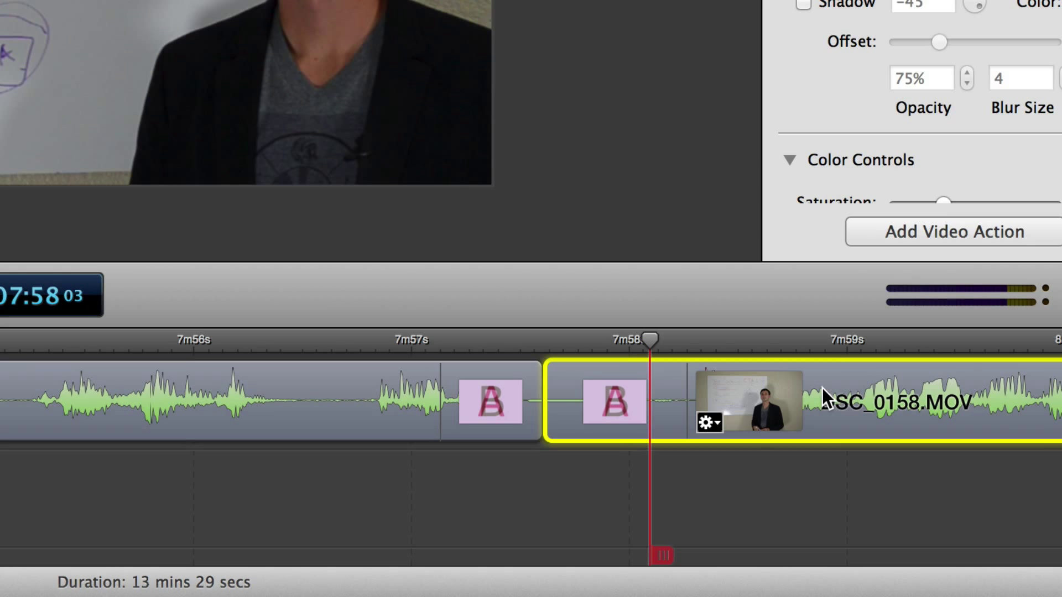
- Move DSC_0158.MOV to the lower track overlapping the first clip's end, and play the overlap from 7m56s
{"action": "left_click_drag", "start_coordinate": [822, 387], "coordinate": [765, 477]}
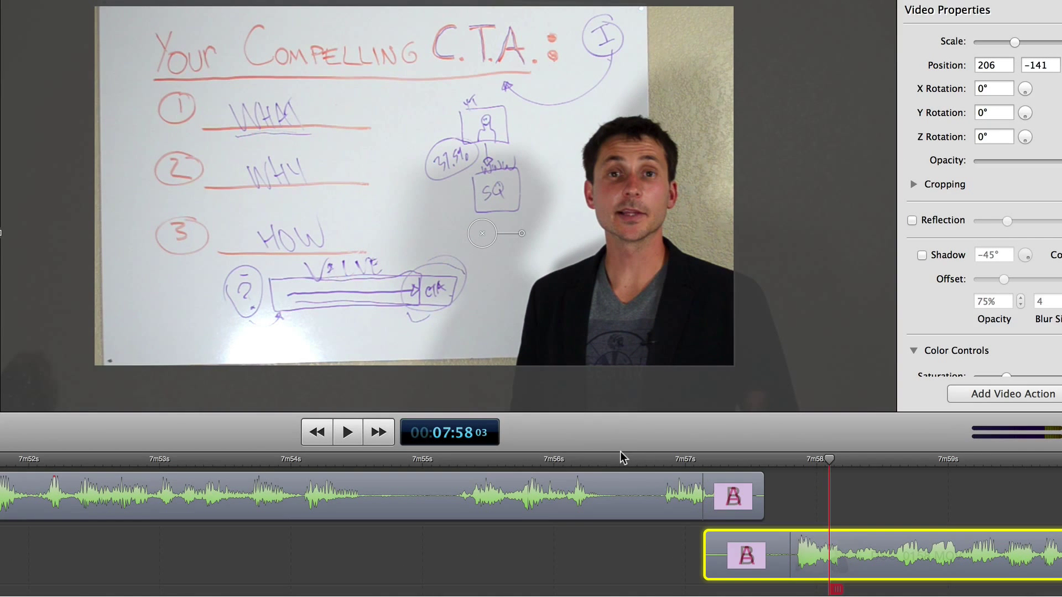
{"action": "left_click", "coordinate": [589, 459]}
{"action": "key", "text": "space"}
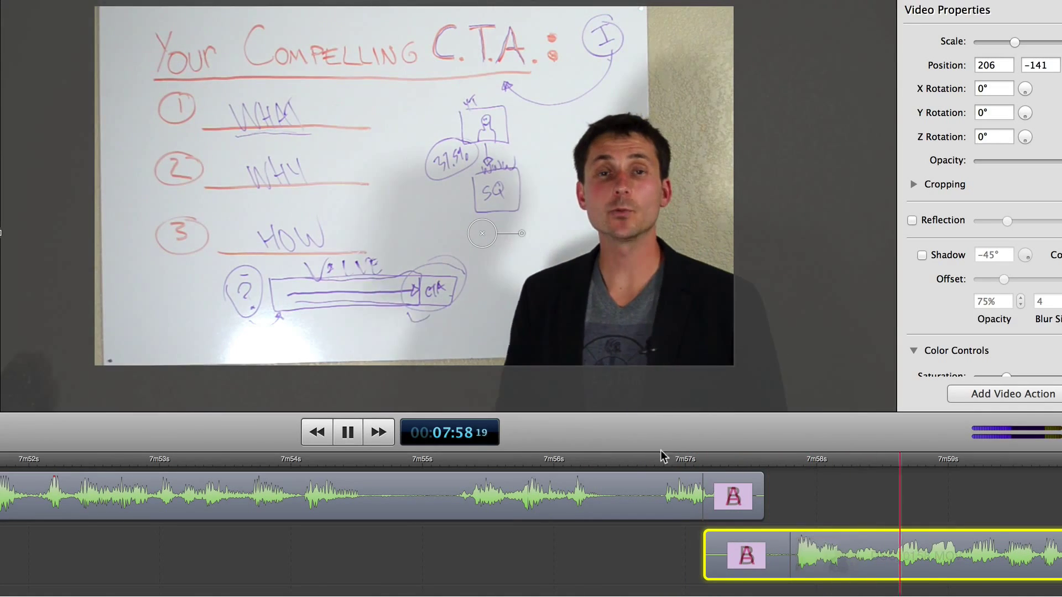
- Step frame by frame through the crossfade starting from about 7m57s
{"action": "left_click", "coordinate": [673, 460]}
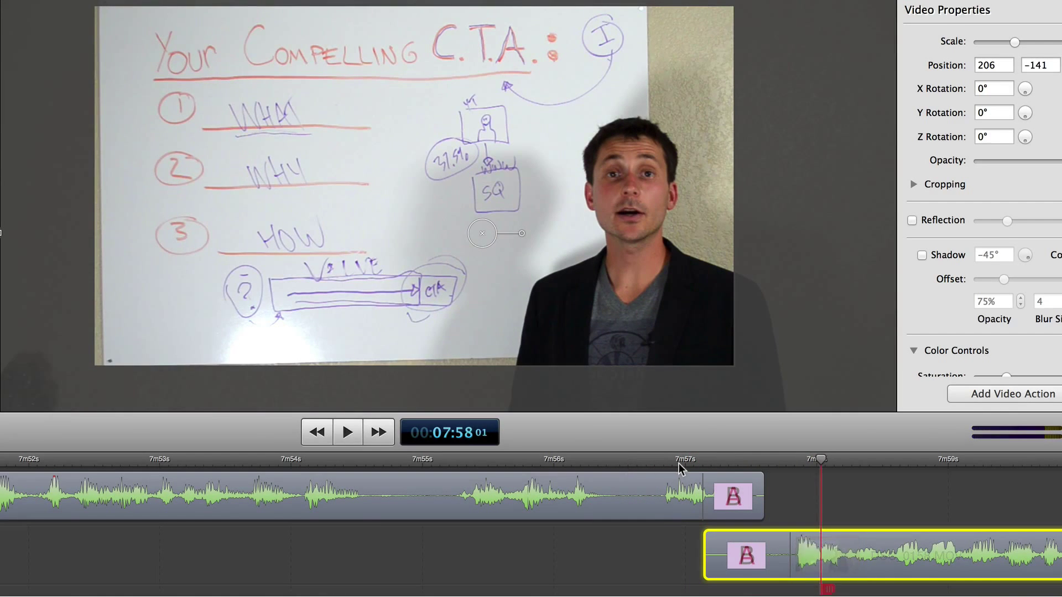
{"action": "left_click", "coordinate": [679, 460]}
{"action": "key", "text": "space"}
{"action": "key", "text": "Right"}
{"action": "key", "text": "Right"}
{"action": "key", "text": "Right"}
{"action": "key", "text": "Right"}
{"action": "key", "text": "Right"}
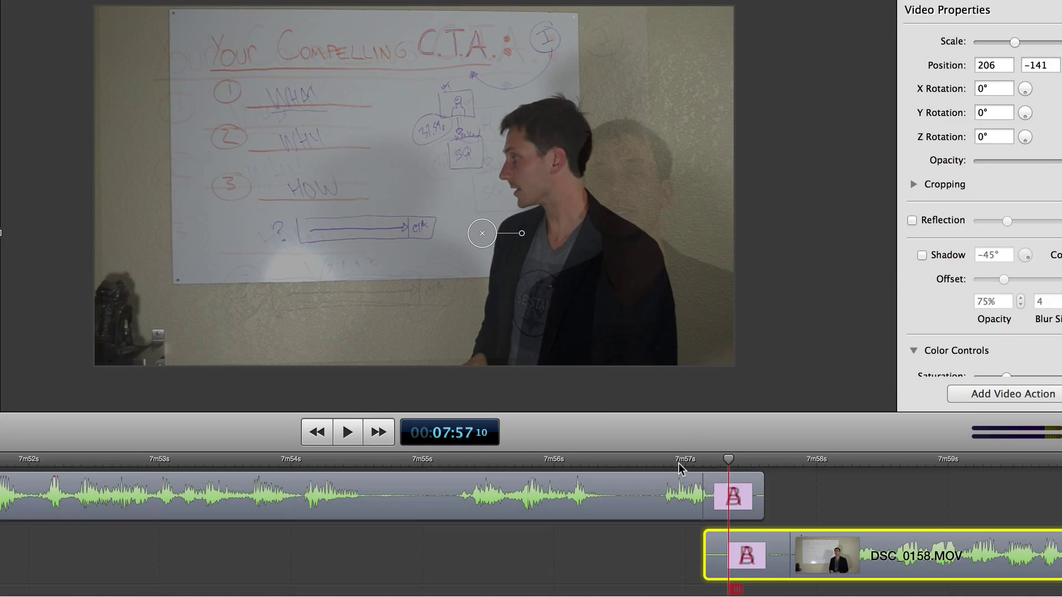
{"action": "key", "text": "Right"}
{"action": "key", "text": "Right"}
{"action": "key", "text": "Right"}
{"action": "key", "text": "Right"}
{"action": "key", "text": "Right"}
{"action": "key", "text": "Right"}
{"action": "key", "text": "Right"}
{"action": "key", "text": "Right"}
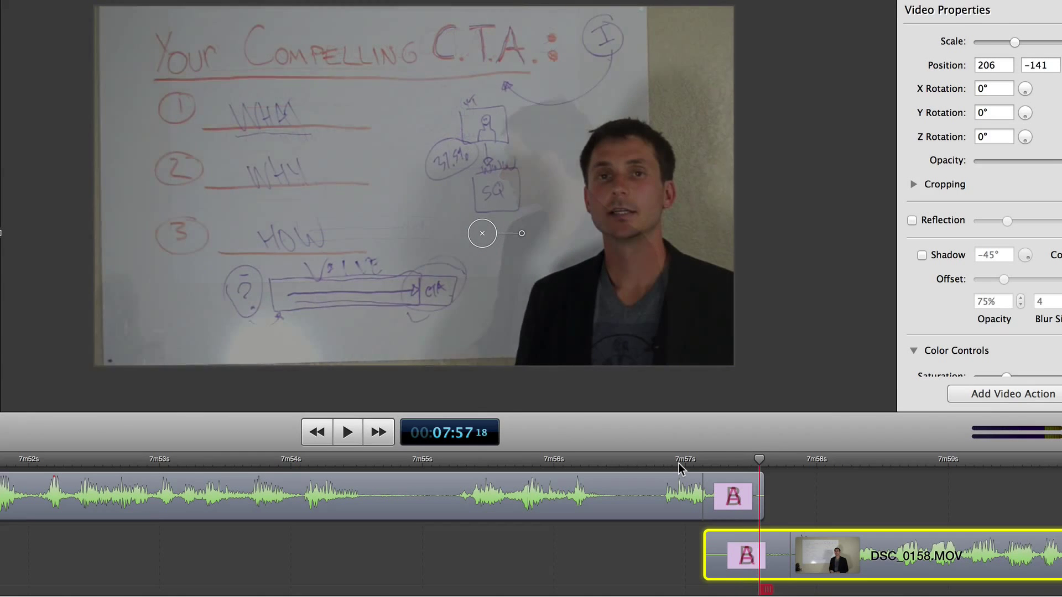
{"action": "key", "text": "Right"}
{"action": "key", "text": "Right"}
{"action": "key", "text": "Right"}
{"action": "key", "text": "Right"}
{"action": "key", "text": "Right"}
{"action": "key", "text": "Right"}
{"action": "key", "text": "Right"}
{"action": "key", "text": "Right"}
{"action": "key", "text": "Right"}
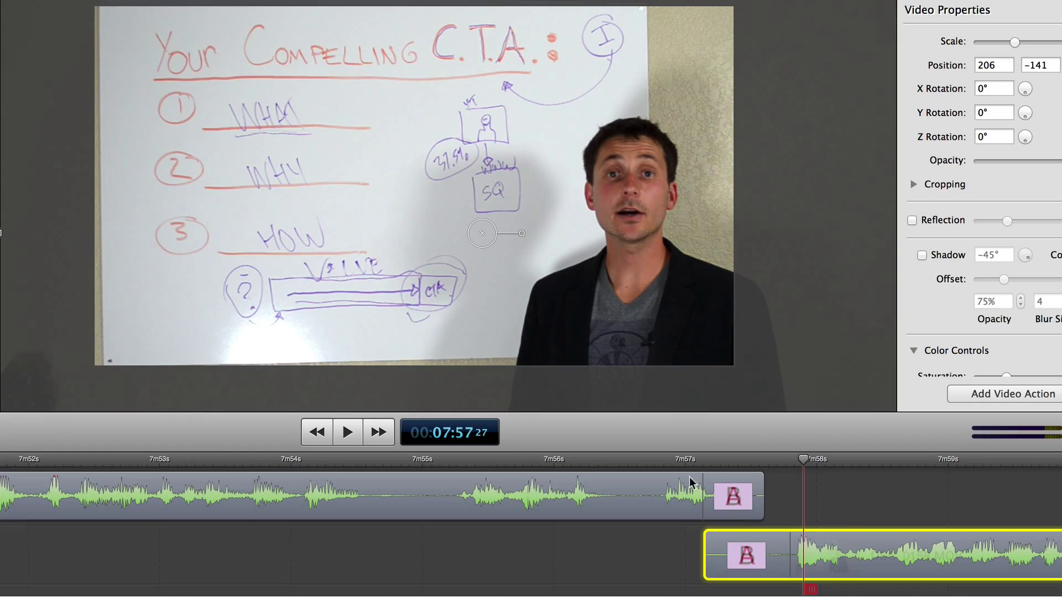
{"action": "mouse_move", "coordinate": [950, 543]}
- Move DSC_0158.MOV up to the main track, just after DSC_0155.MOV's fade-out
{"action": "left_click_drag", "start_coordinate": [951, 543], "coordinate": [991, 506]}
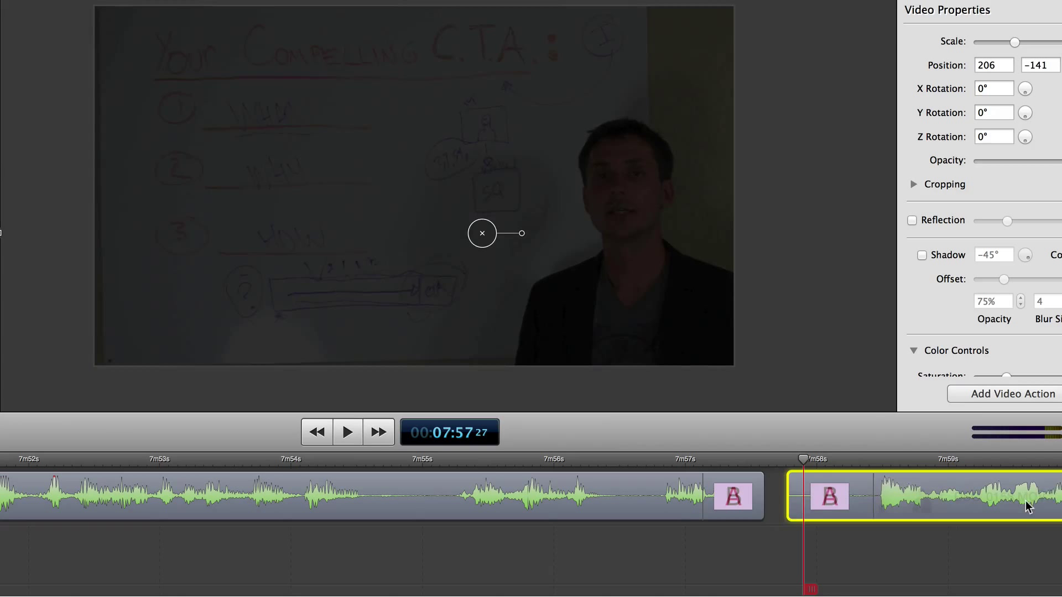
{"action": "left_click_drag", "start_coordinate": [1026, 508], "coordinate": [1017, 507]}
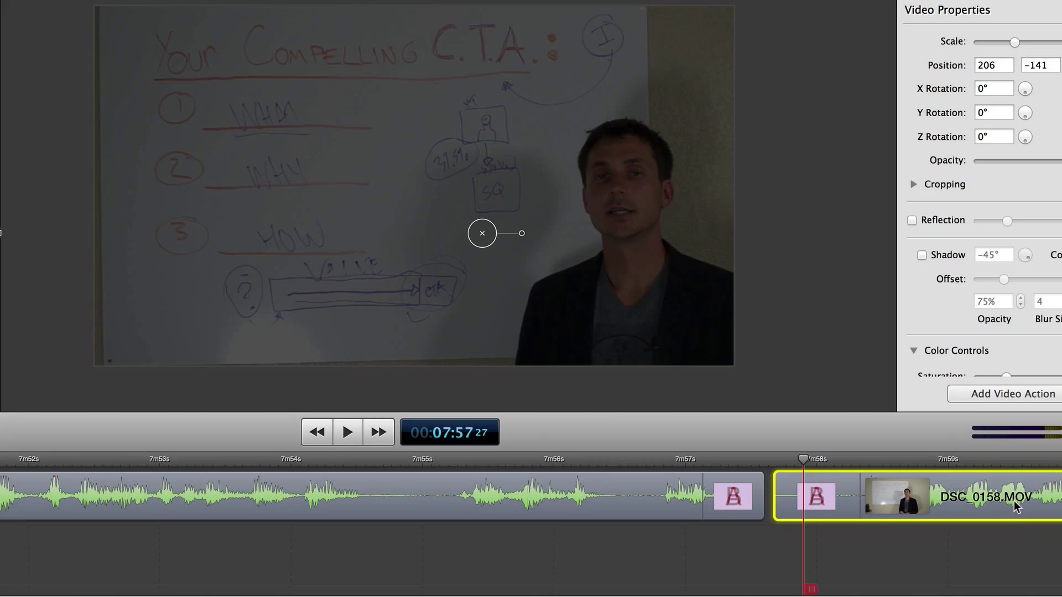